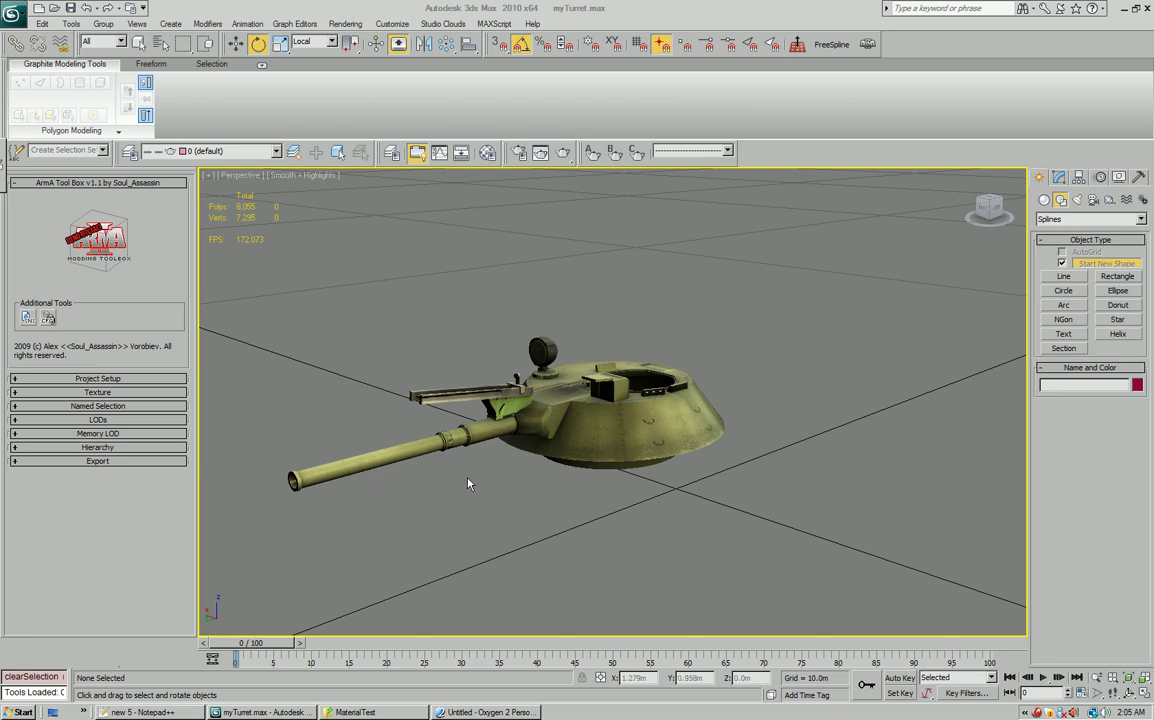
Expand the Hierarchy section of the ArmA toolbox
left_click(171, 460)
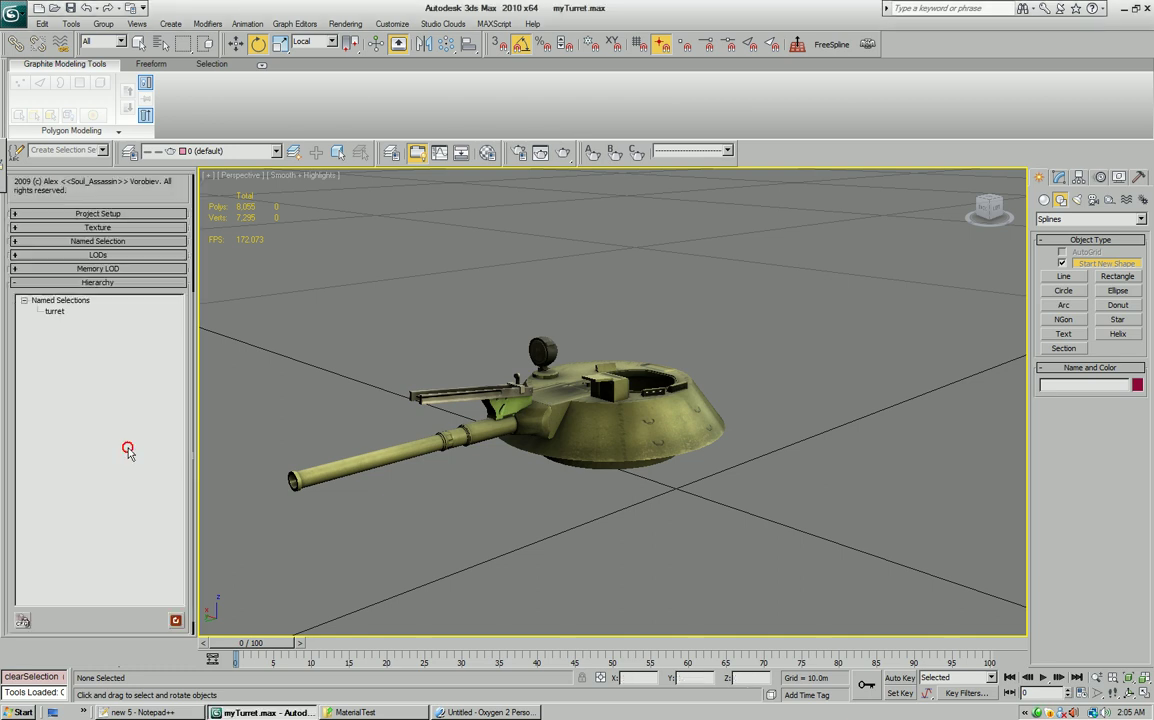
Test-rotate the turret and the gun separately, undo each rotation, and clear the selection
left_click(504, 433)
left_click(624, 415)
mouse_move(584, 492)
left_mouse_down()
mouse_move(611, 488)
mouse_move(595, 486)
left_mouse_up()
key("ctrl+z")
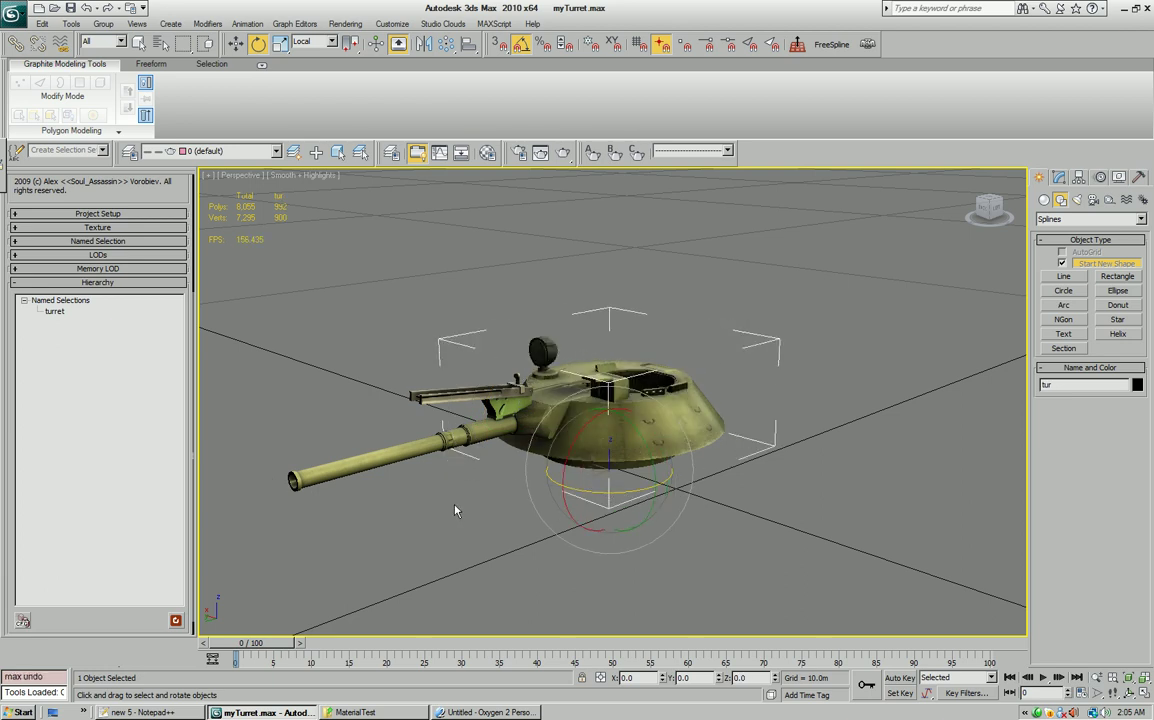
left_click(442, 432)
left_click_drag(467, 401, 529, 438)
key("ctrl+z")
left_click(645, 453)
left_click_drag(605, 489, 626, 491)
key("ctrl+z")
left_click(815, 524)
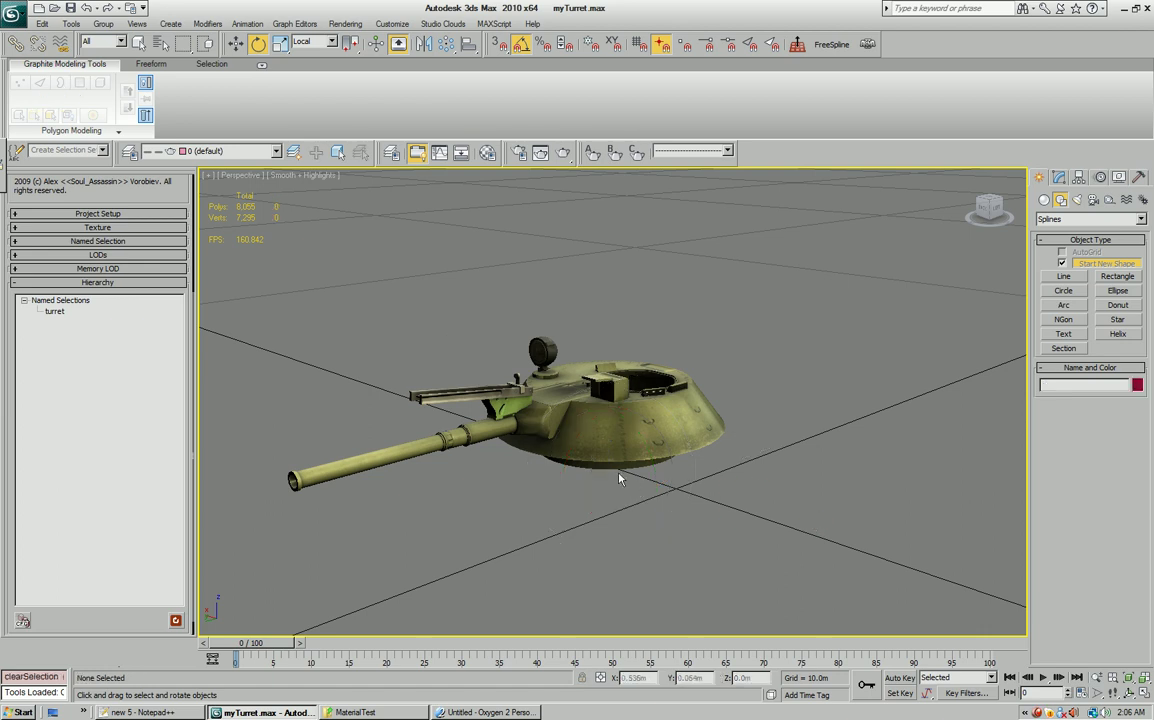
Refresh the toolbox's named selections hierarchy
middle_click_drag(618, 477, 677, 455)
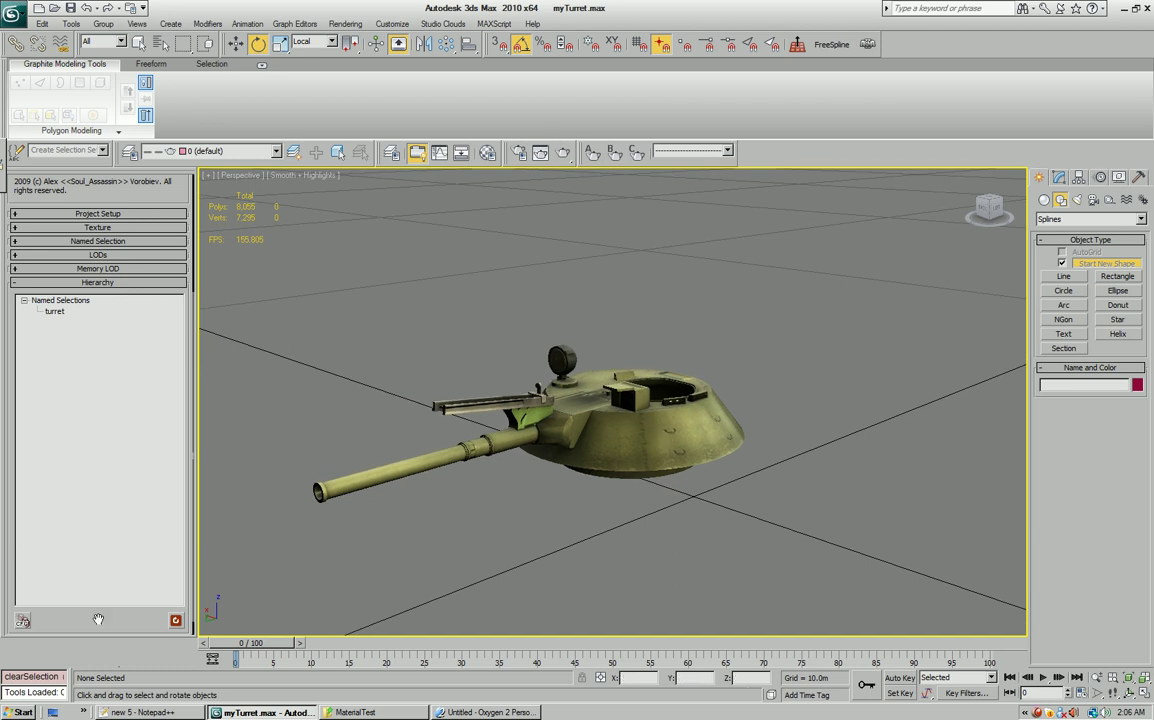
left_click(176, 622)
Link the gun object to the turret object as its parent with Select and Link
middle_click_drag(607, 421, 648, 466, "alt")
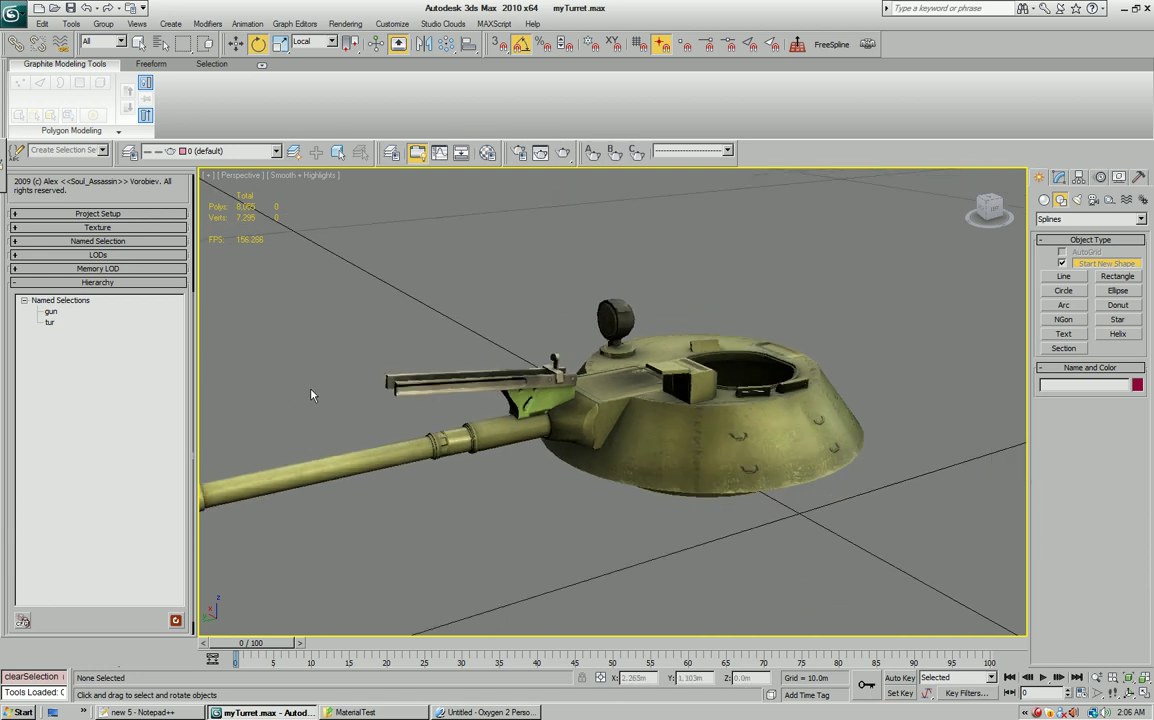
middle_click_drag(505, 412, 686, 428)
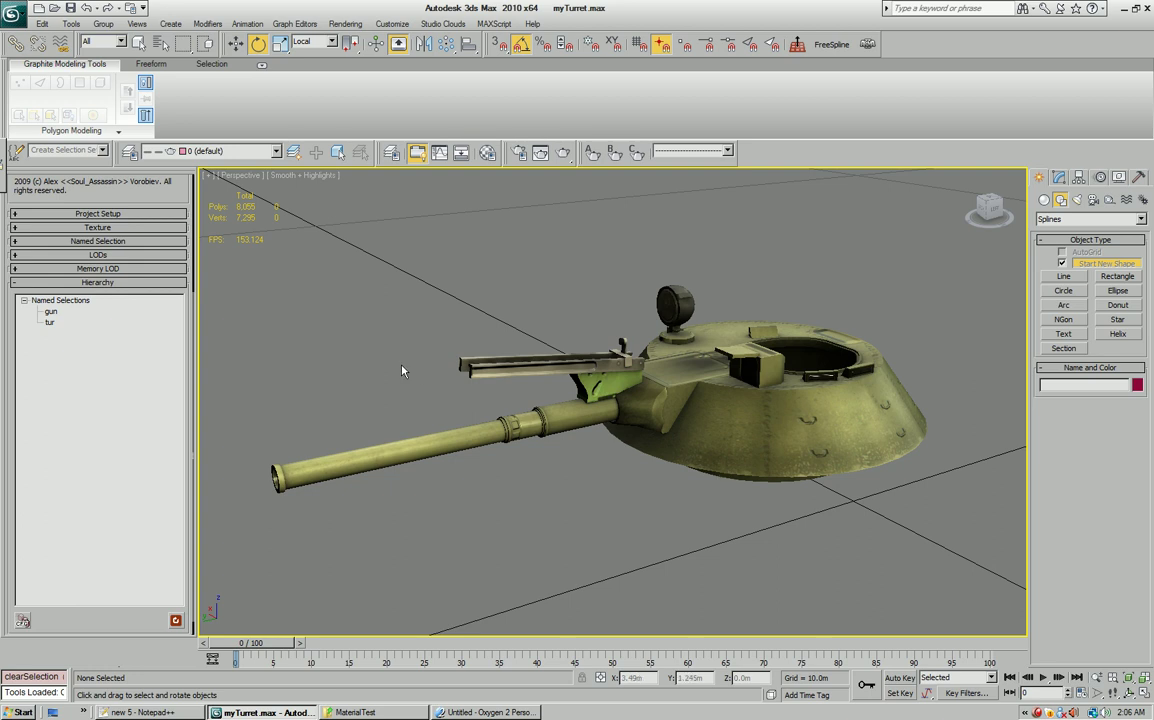
scroll(490, 340, "down", 2)
middle_click_drag(484, 330, 458, 383)
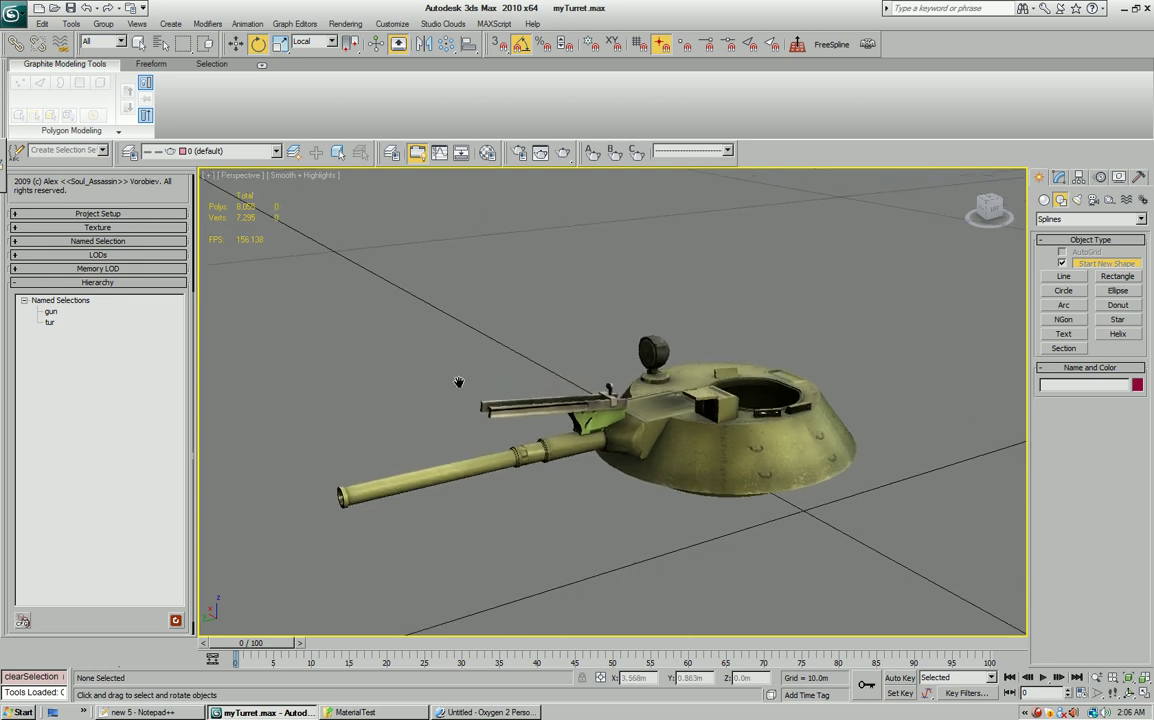
left_click(17, 47)
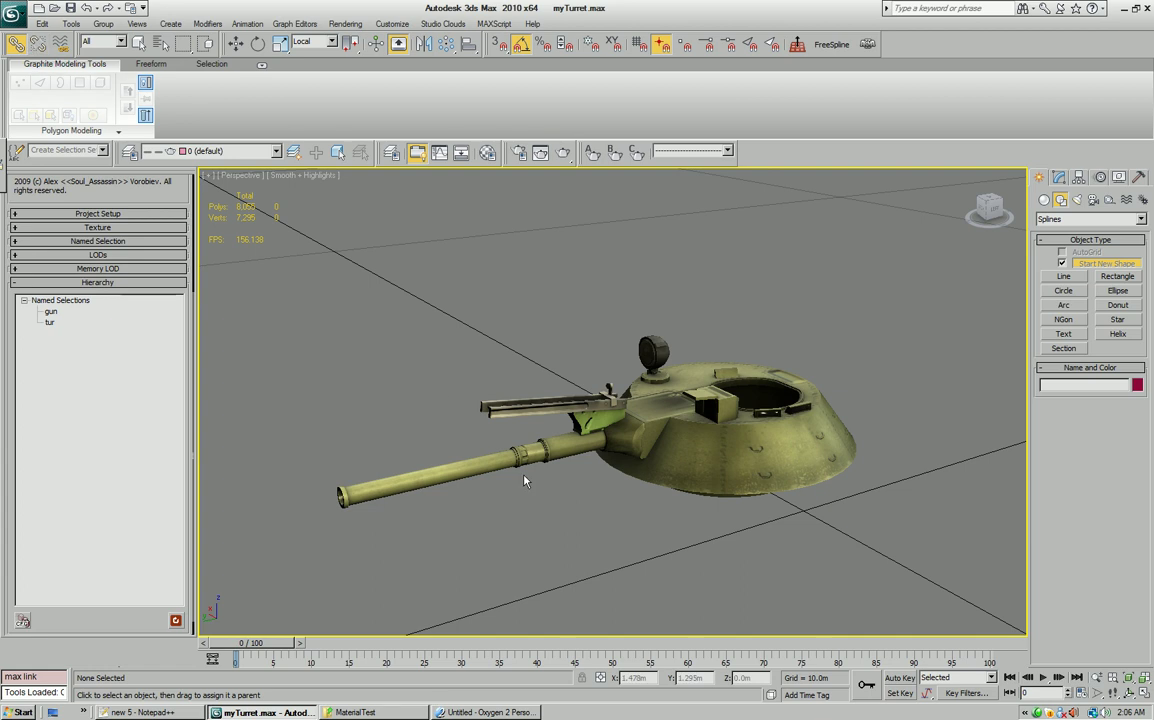
left_click_drag(480, 412, 738, 445)
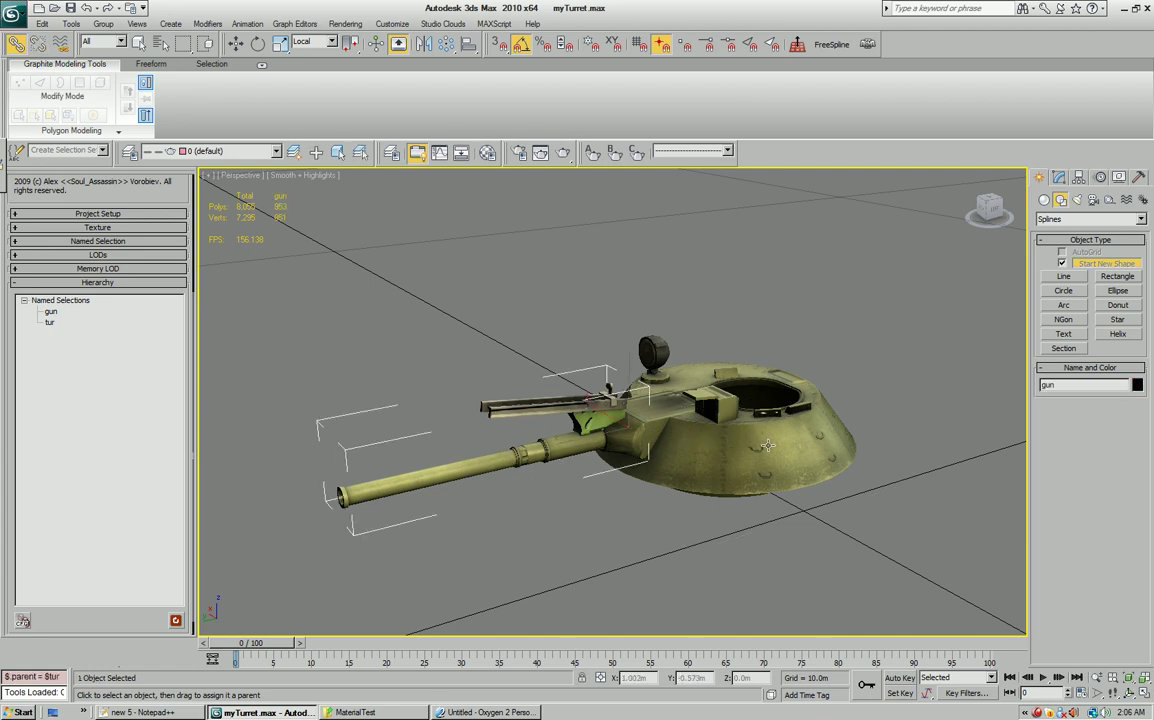
Test-rotate the turret together with its linked gun, and undo the rotation
left_click(767, 470)
key("w")
key("e")
left_click_drag(646, 466, 783, 511)
key("ctrl+z")
Test-rotate the gun upward about its pivot and turn the turret about its vertical axis, and undo these rotations
middle_click_drag(555, 440, 465, 448, "alt")
left_click(465, 449)
left_click(712, 461)
middle_click_drag(771, 567, 765, 482, "alt")
left_click(603, 408)
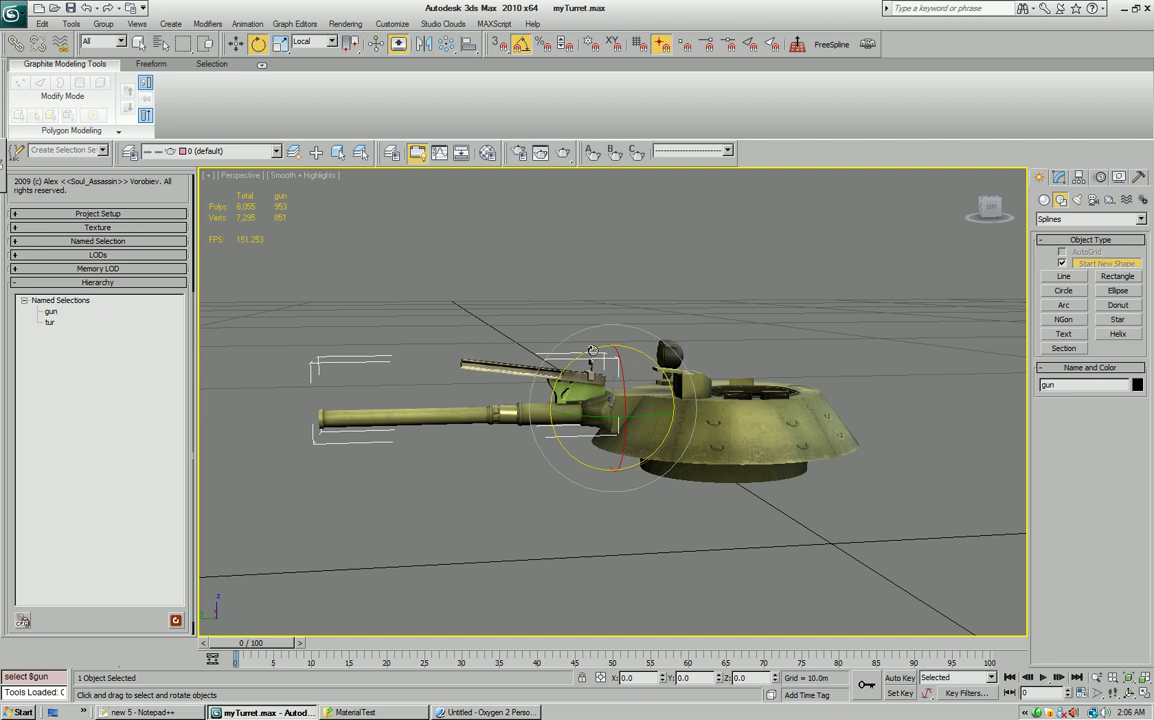
left_click_drag(603, 408, 572, 286)
left_click(613, 428)
left_click_drag(714, 506, 750, 513)
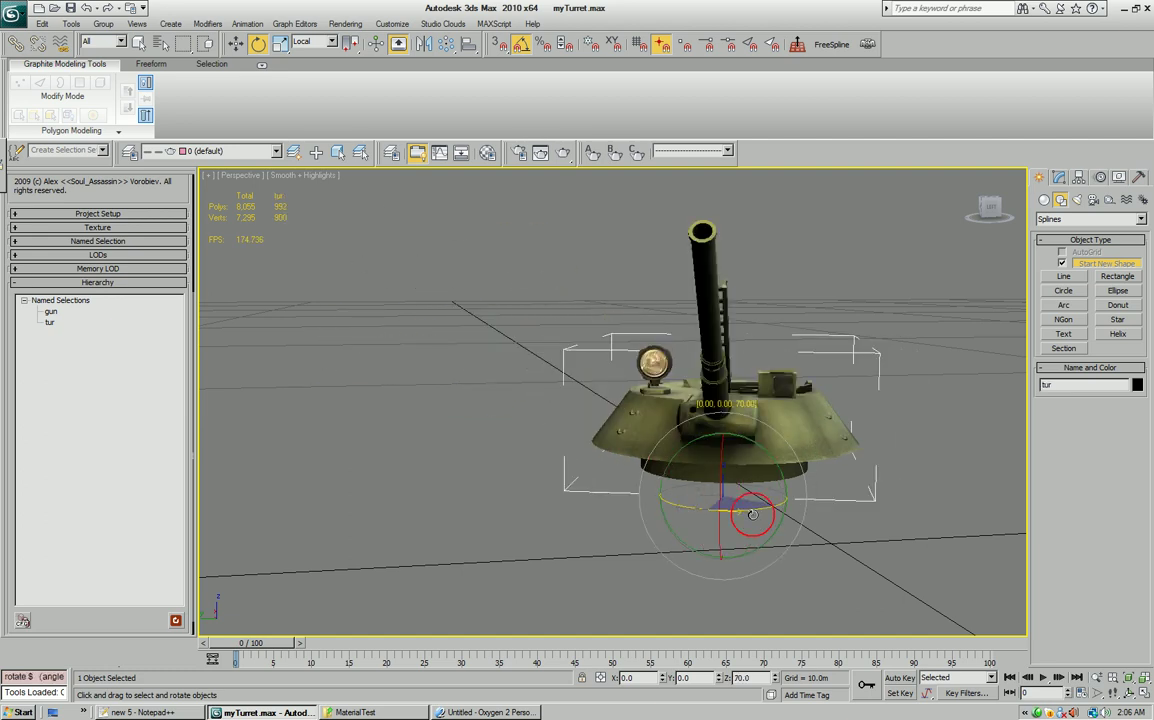
middle_click_drag(738, 492, 717, 471, "alt")
middle_click_drag(685, 421, 696, 486, "alt")
middle_click_drag(706, 443, 619, 403, "alt")
key("ctrl+z")
key("ctrl+z")
key("ctrl+z")
key("ctrl+z")
key("ctrl+z")
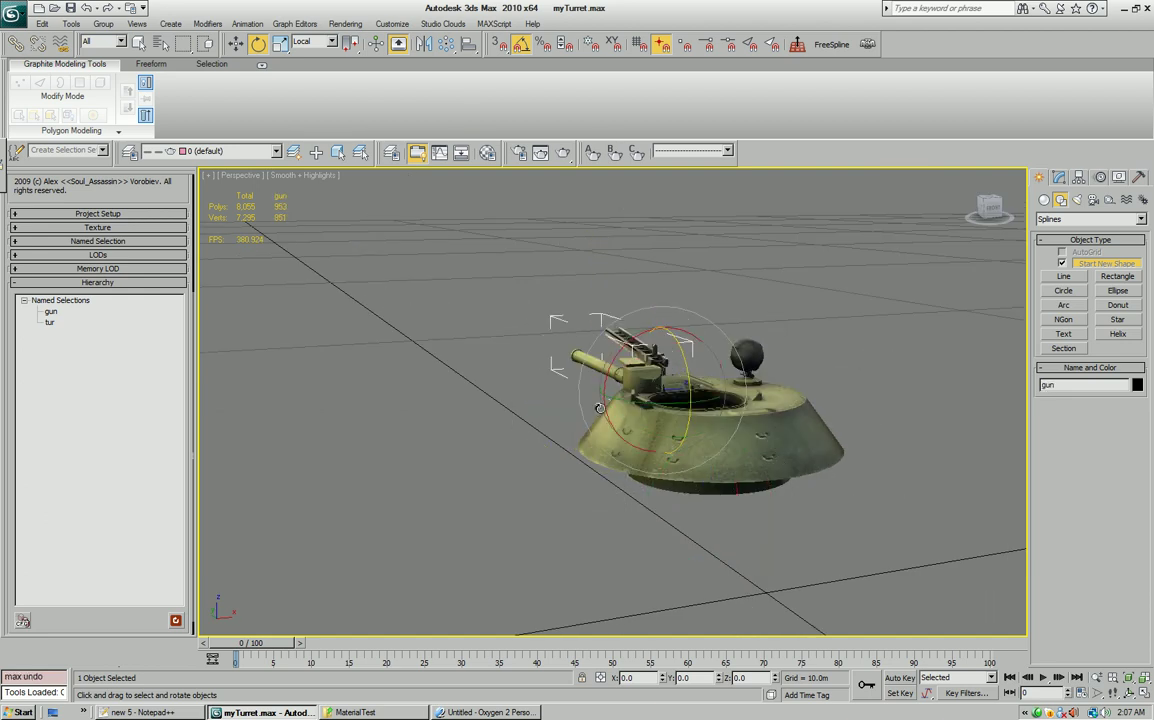
Tilt the gun up to 30 degrees, down to -5 degrees, and back to 0 degrees
middle_click_drag(539, 370, 692, 400, "alt")
left_click_drag(703, 314, 722, 311)
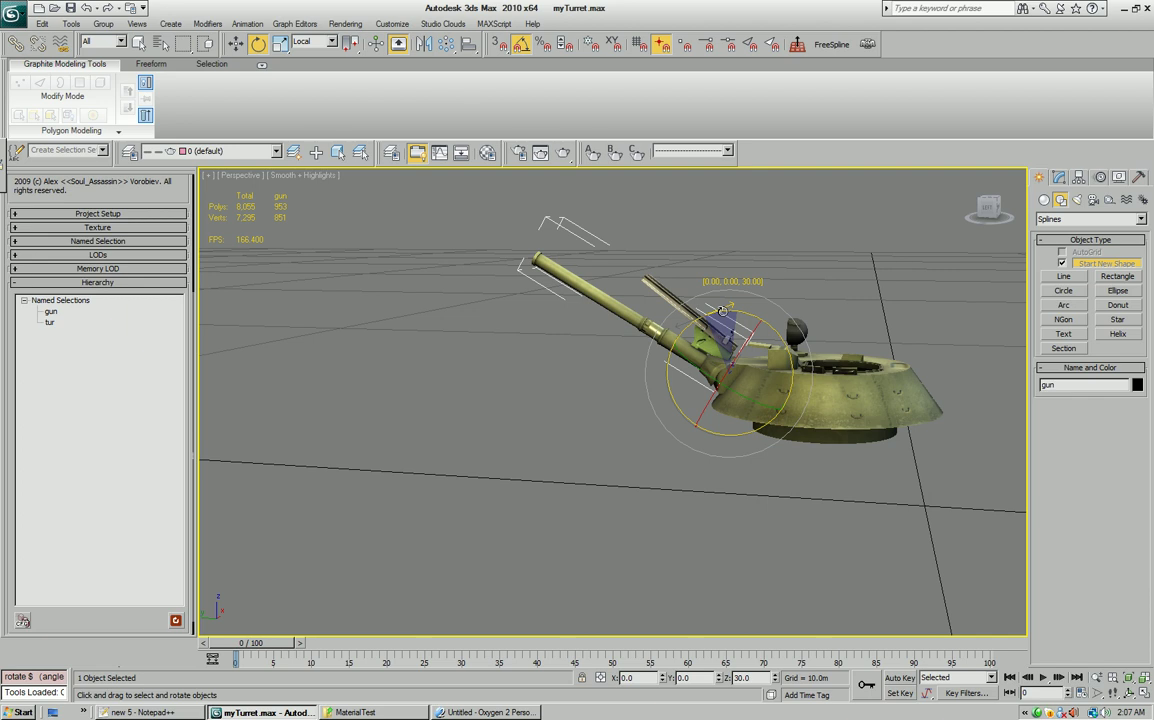
left_click_drag(722, 311, 704, 328)
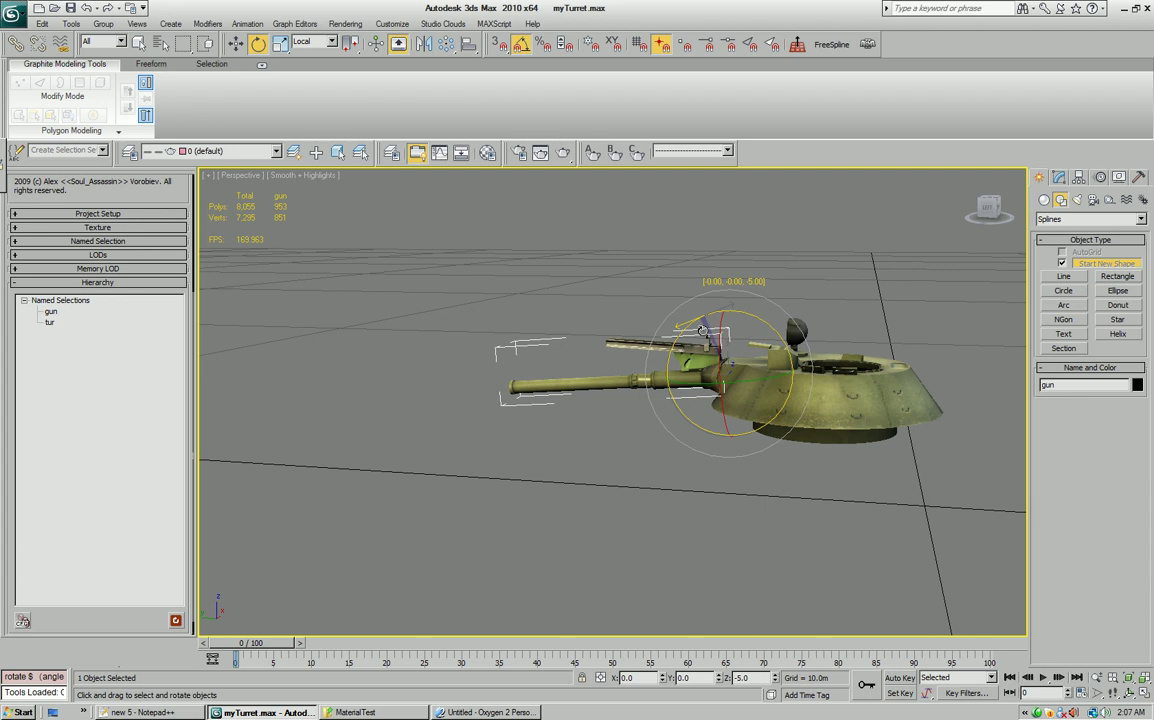
left_click_drag(703, 327, 706, 321)
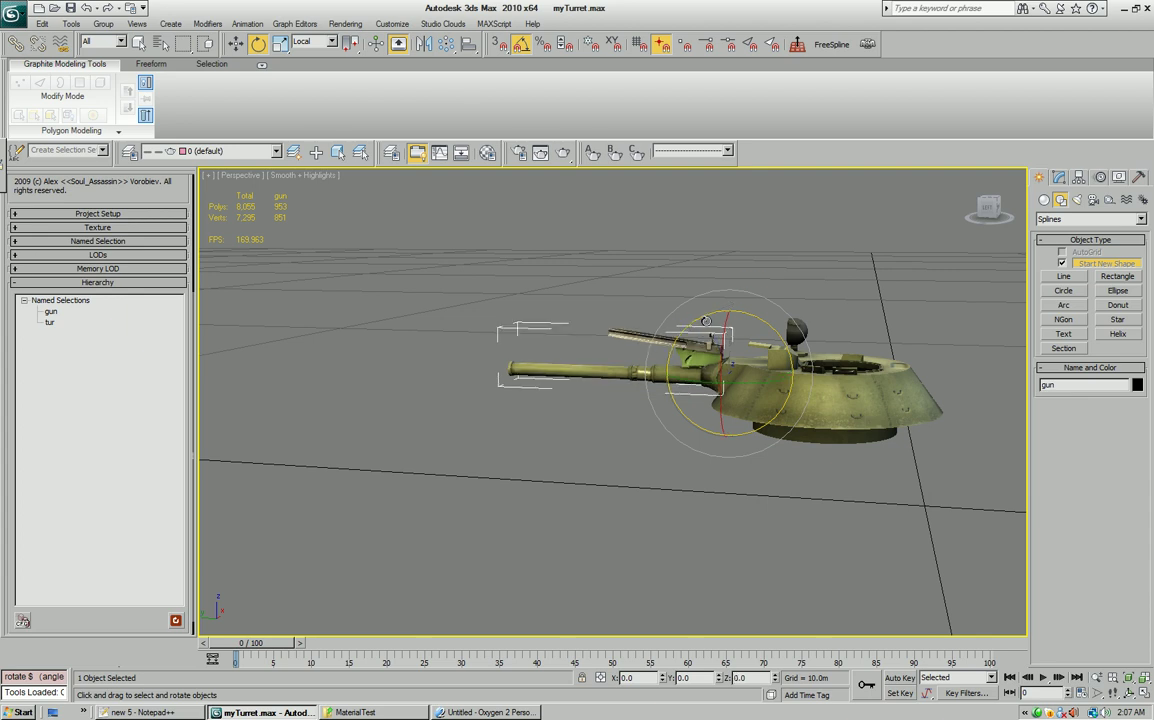
Refresh the named selections hierarchy and select its tur and gun entries in turn
middle_click_drag(749, 449, 828, 468, "alt")
scroll(696, 382, "up", 1)
middle_click_drag(853, 424, 540, 400, "alt")
scroll(690, 490, "up", 3)
left_click(176, 621)
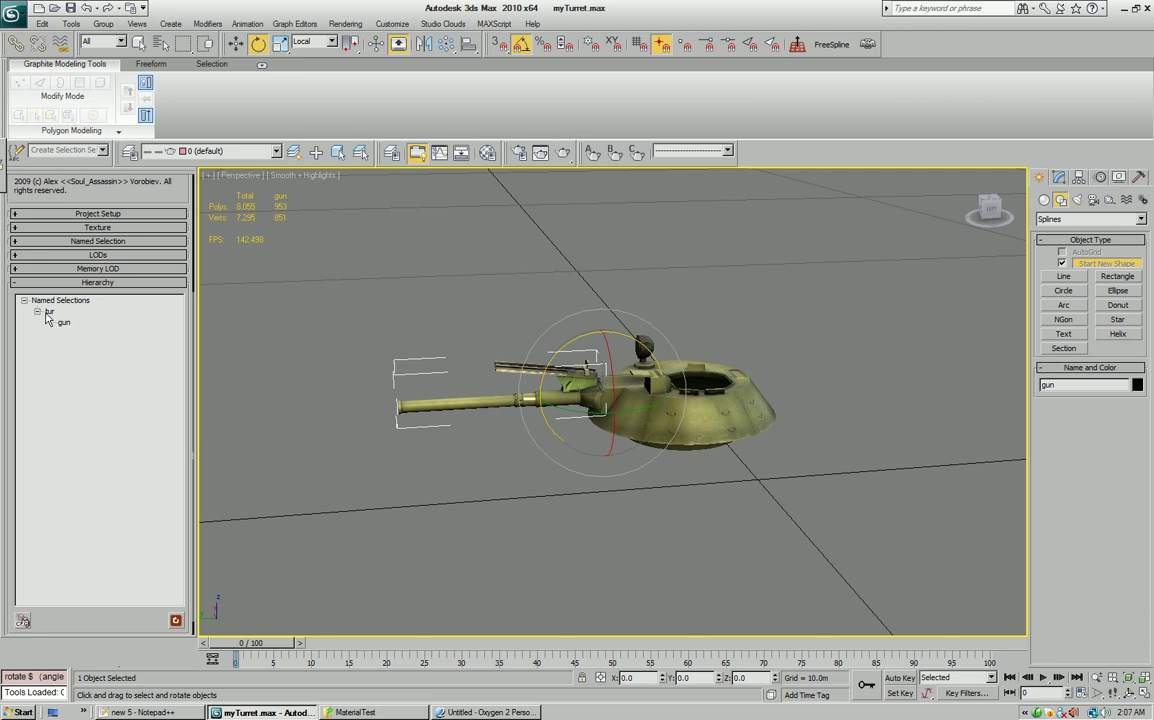
left_click(48, 313)
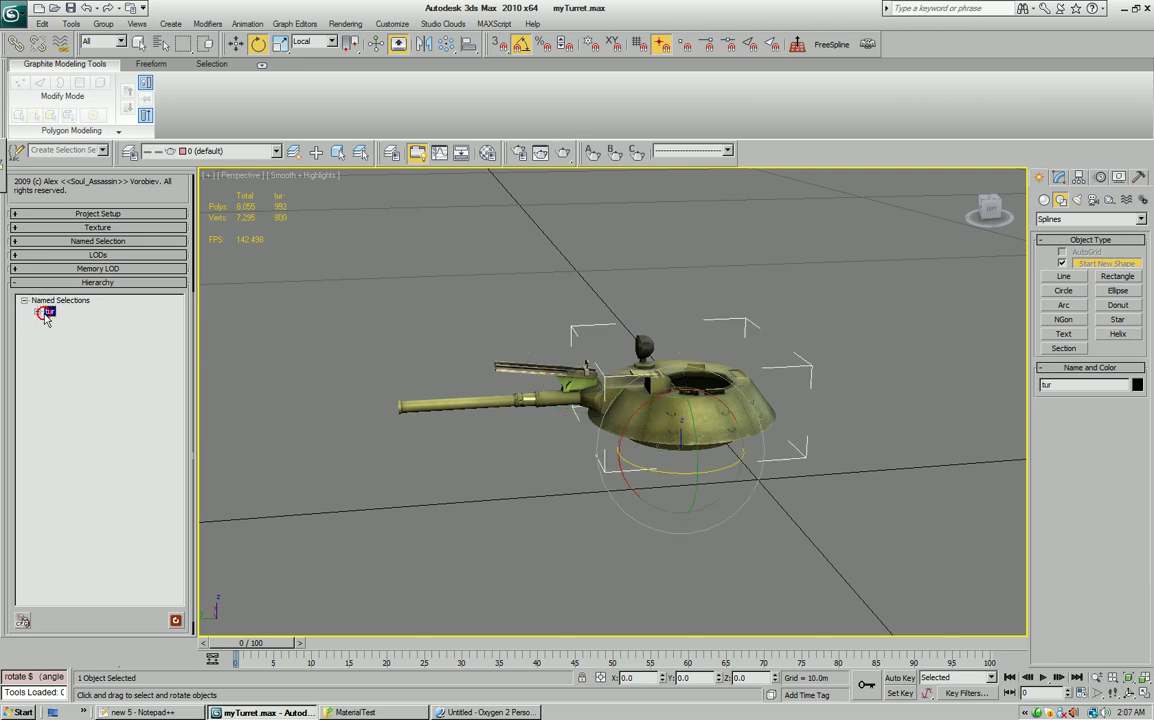
left_click(37, 312)
left_click(64, 322)
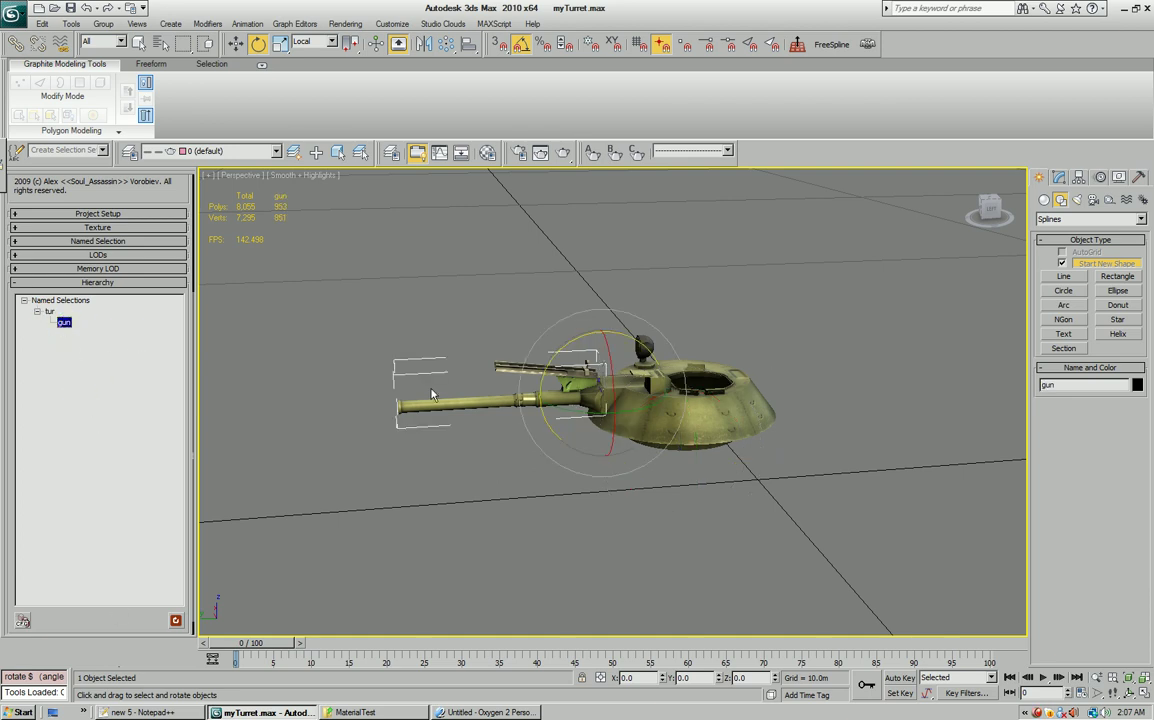
Clear the selection and open the Model.cfg Generator from the toolbox's Hierarchy section
middle_click_drag(590, 471, 638, 478, "alt")
left_click(638, 478)
middle_click_drag(549, 545, 662, 515, "alt")
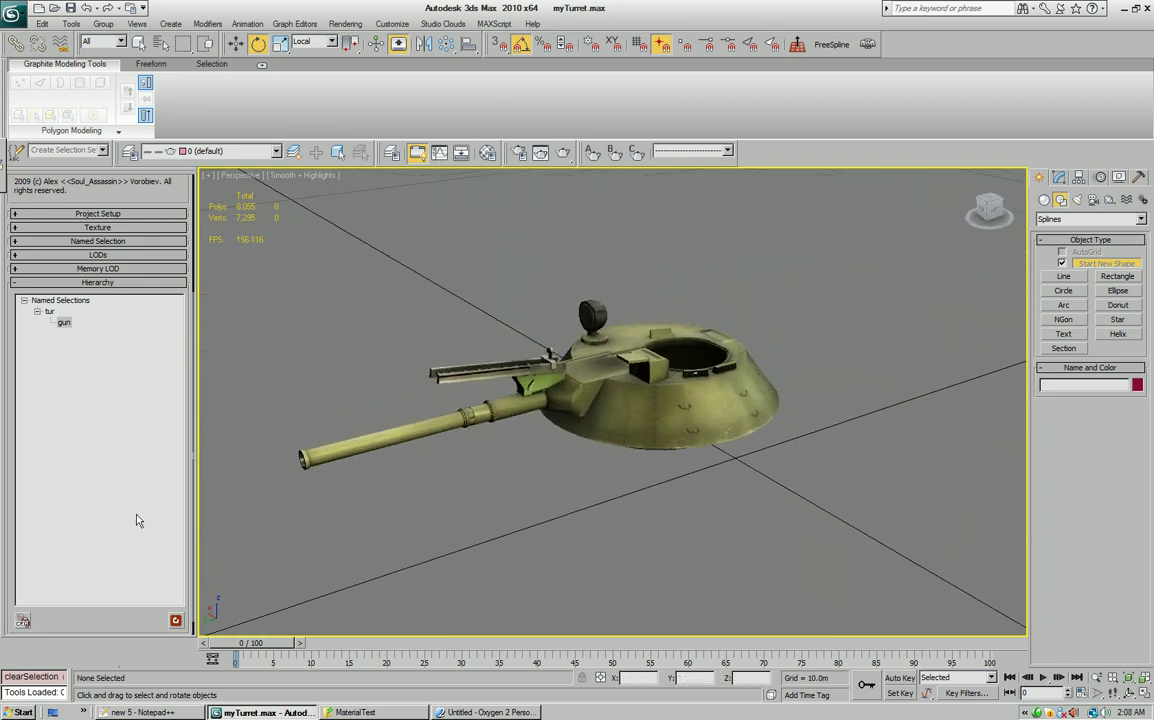
left_click(22, 621)
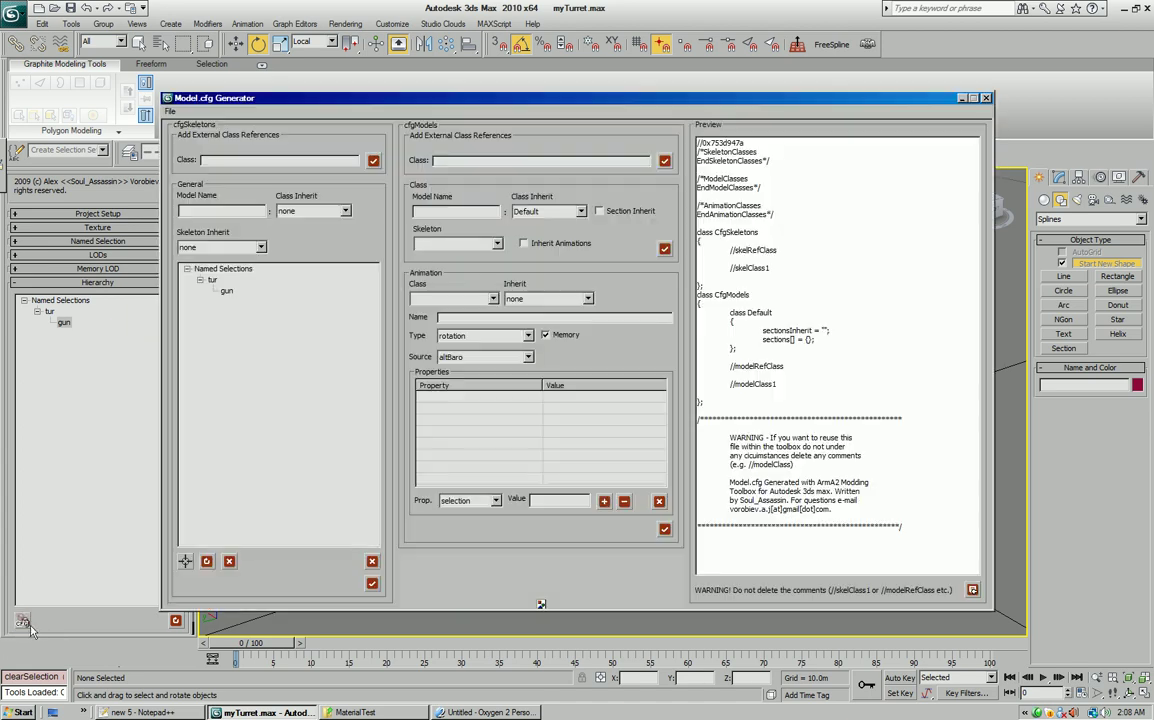
mouse_move(422, 99)
left_mouse_down()
mouse_move(489, 95)
mouse_move(422, 106)
left_mouse_up()
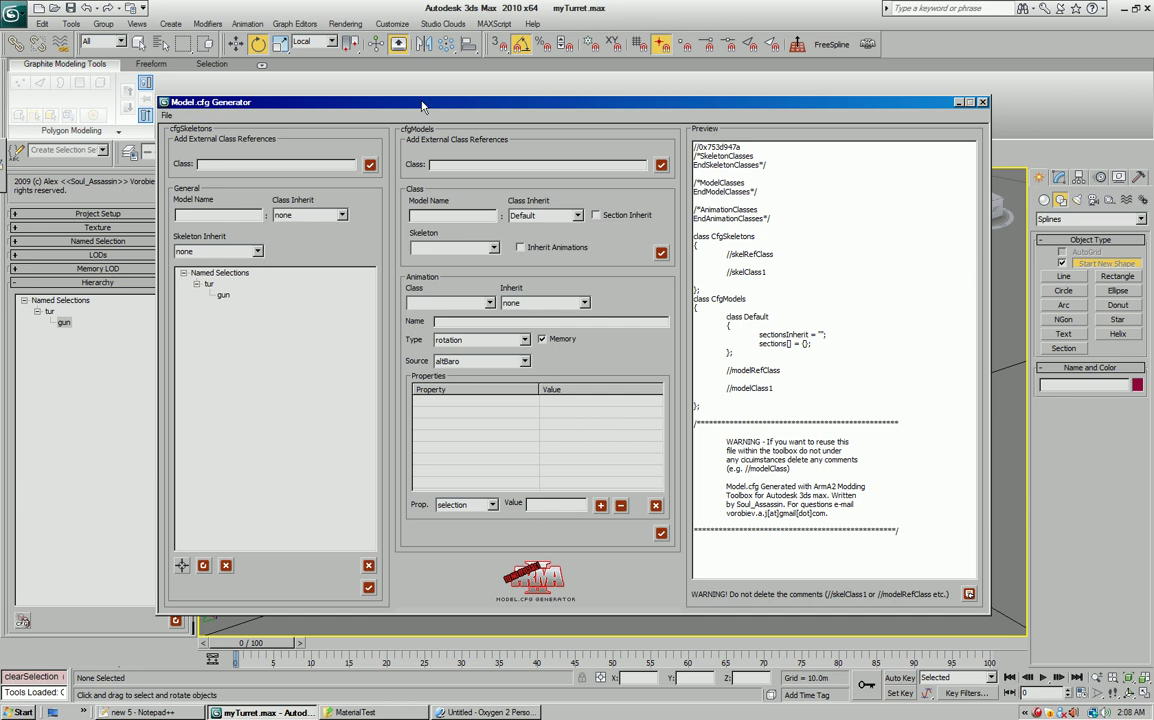
Examine the generator's file commands and the header comments and skeleton class placeholders in the preview
left_click_drag(925, 532, 703, 128)
left_click(914, 296)
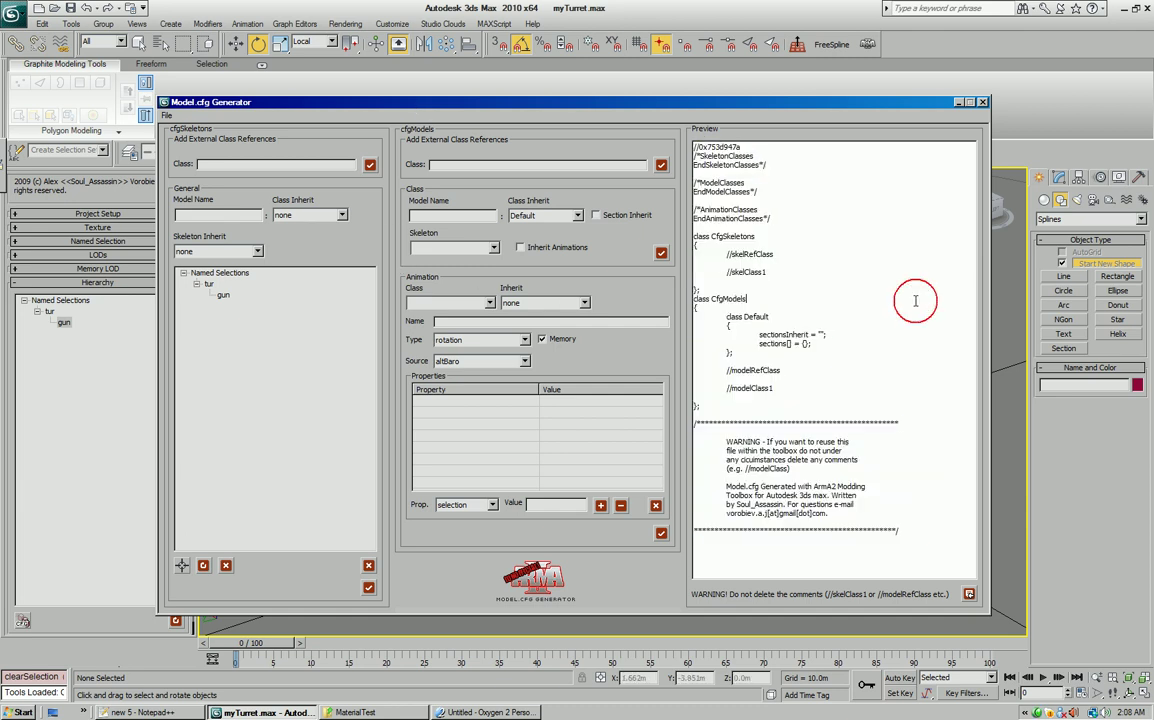
left_click(166, 115)
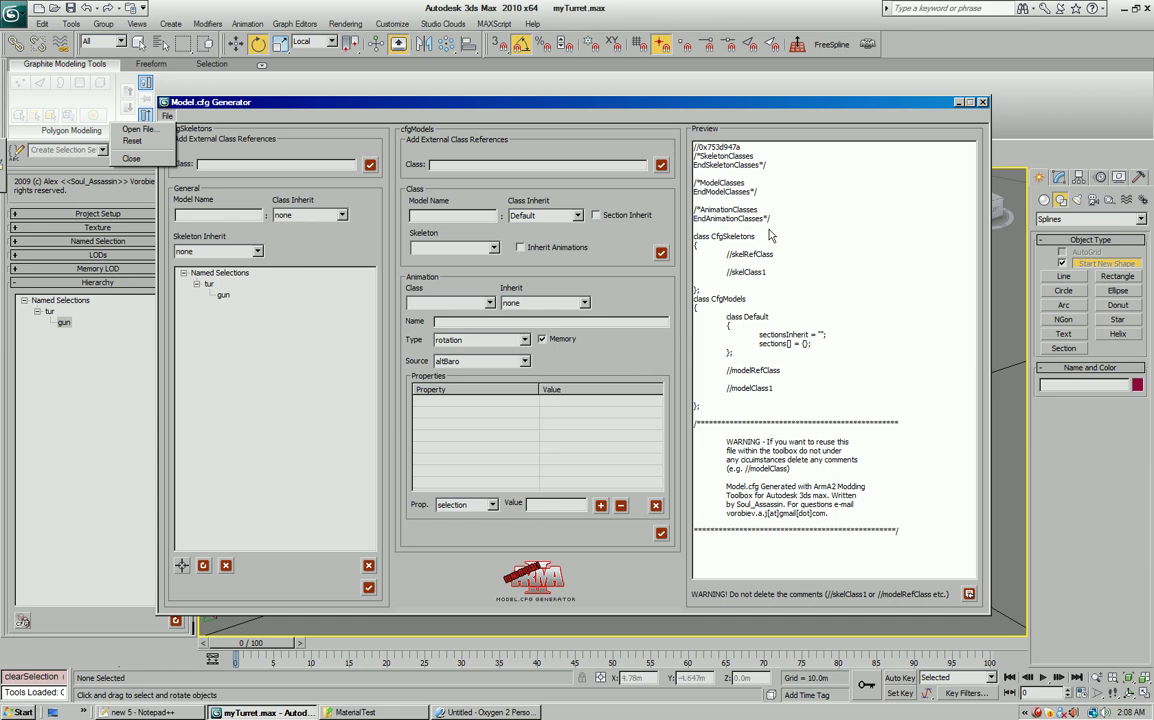
left_click_drag(696, 208, 695, 146)
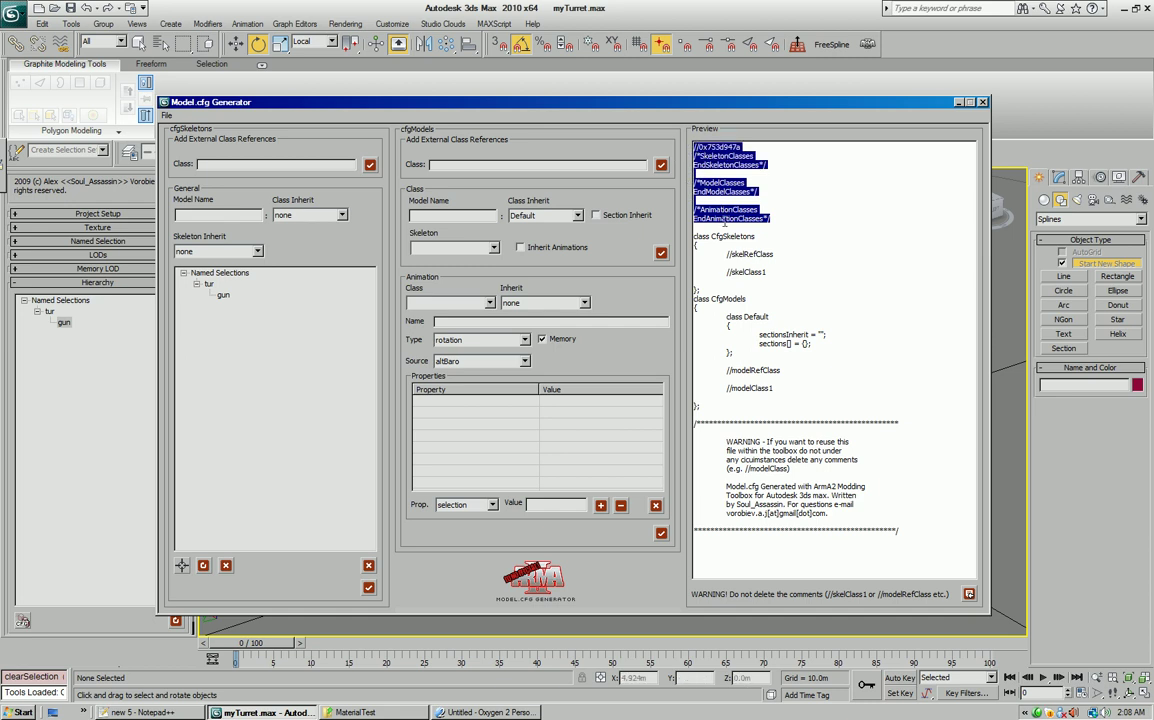
left_click_drag(726, 255, 764, 273)
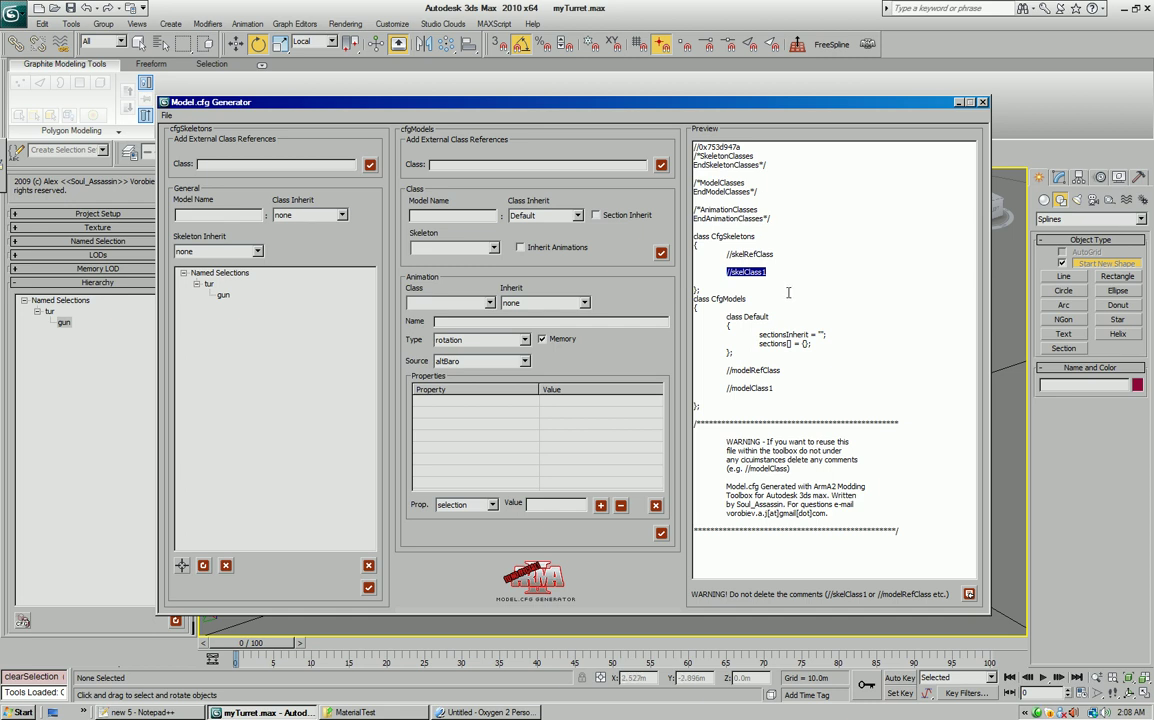
Try deleting the //modelClass1 comment from the preview, and undo the deletion
left_click_drag(775, 388, 728, 388)
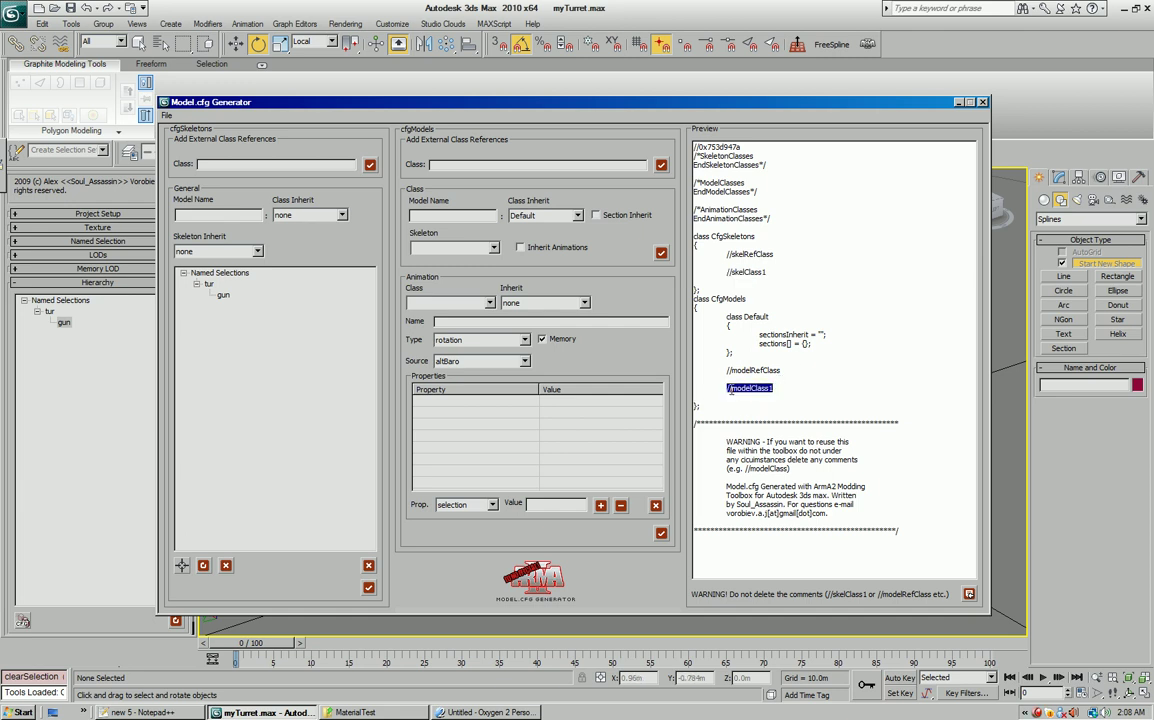
key("Delete")
key("ctrl+z")
left_click(776, 394)
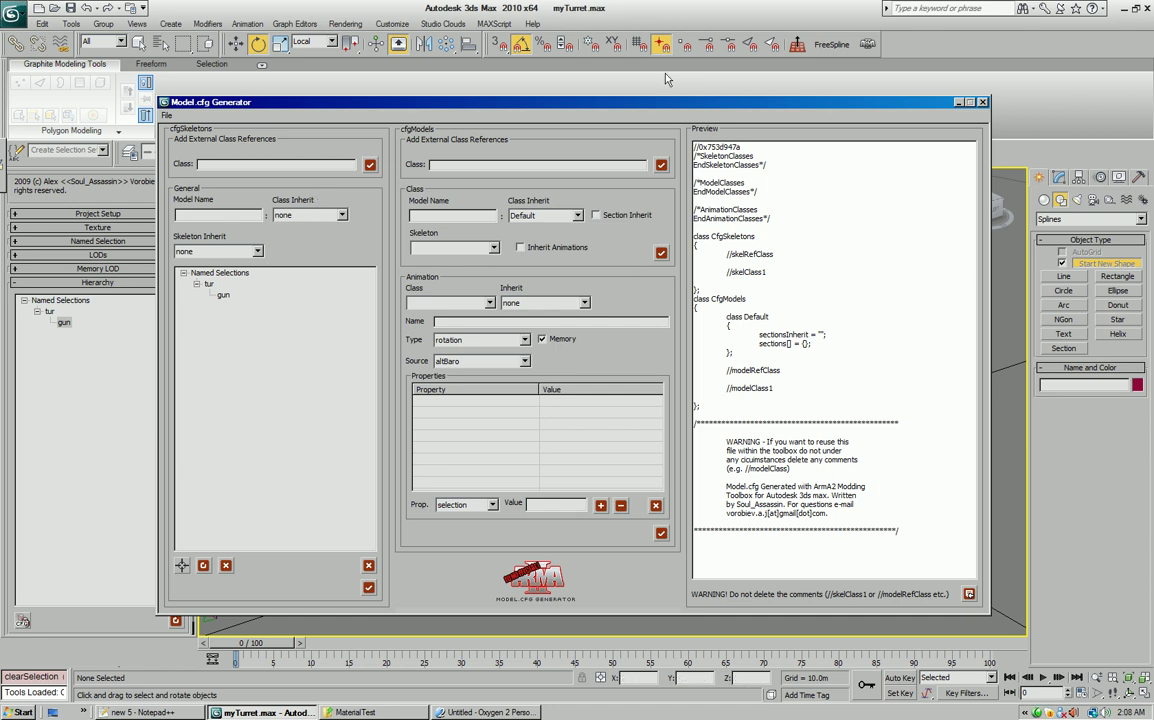
Add Tank as an external class reference under cfgSkeletons and check the skeleton placeholder in the preview
left_click_drag(591, 101, 701, 150)
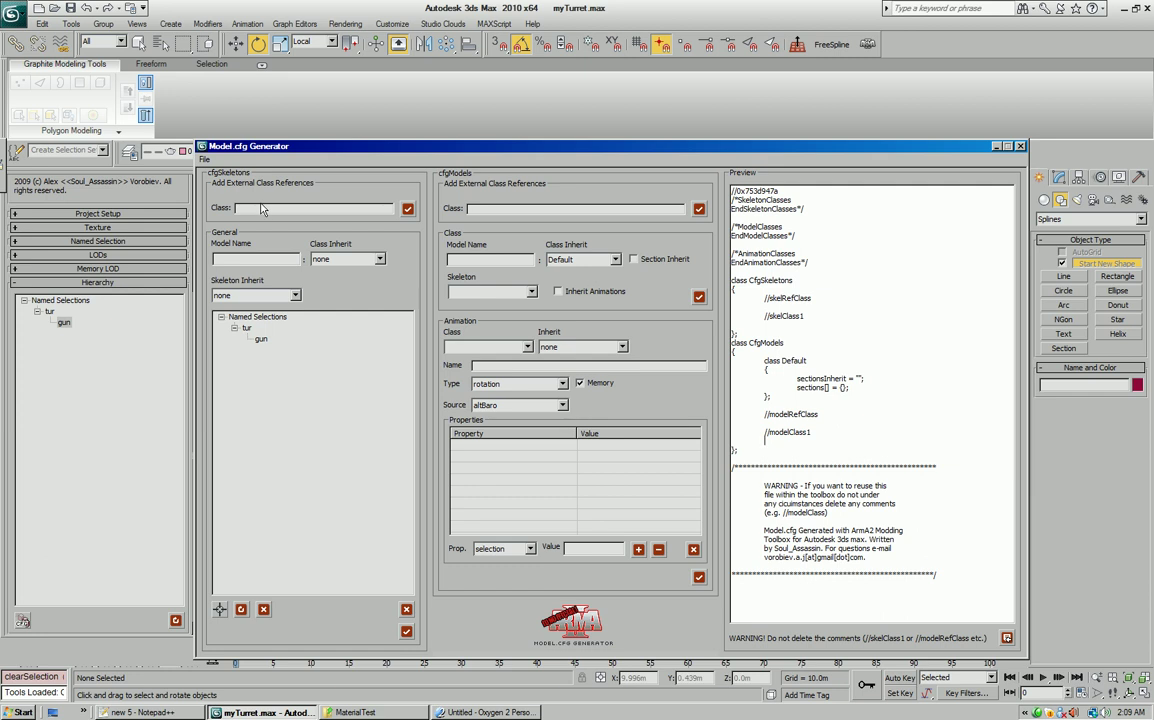
left_click_drag(270, 147, 278, 121)
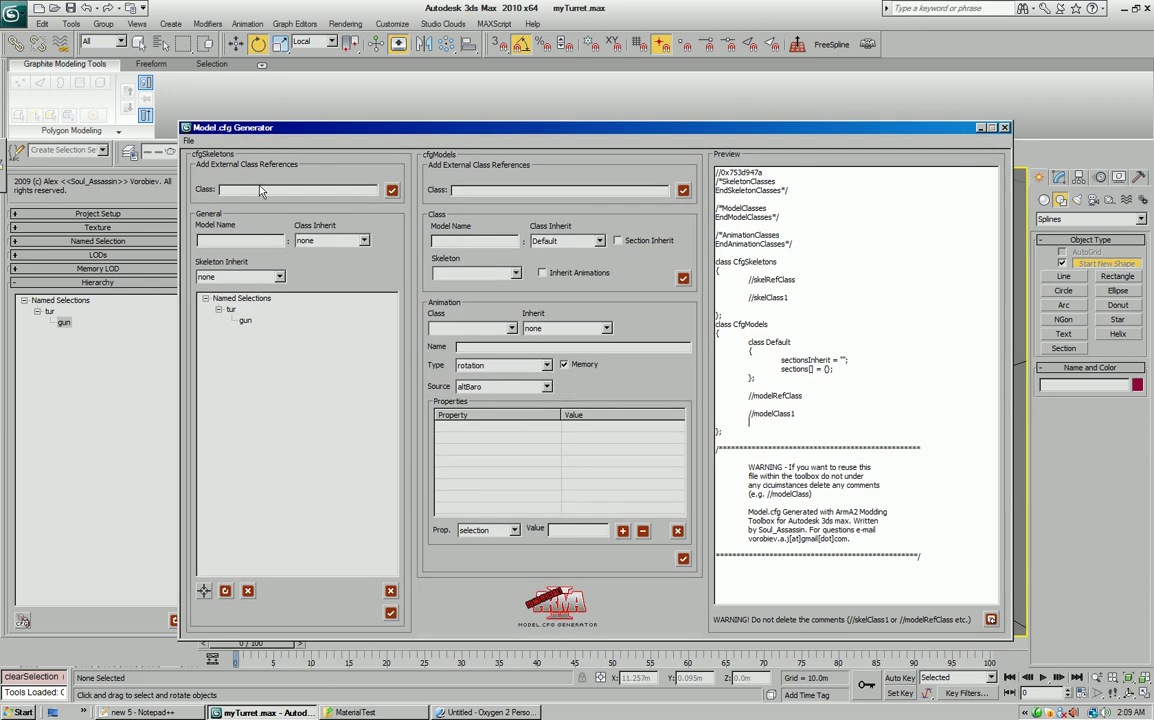
left_click(258, 189)
key("Return")
left_click_drag(786, 298, 748, 298)
left_click(823, 307)
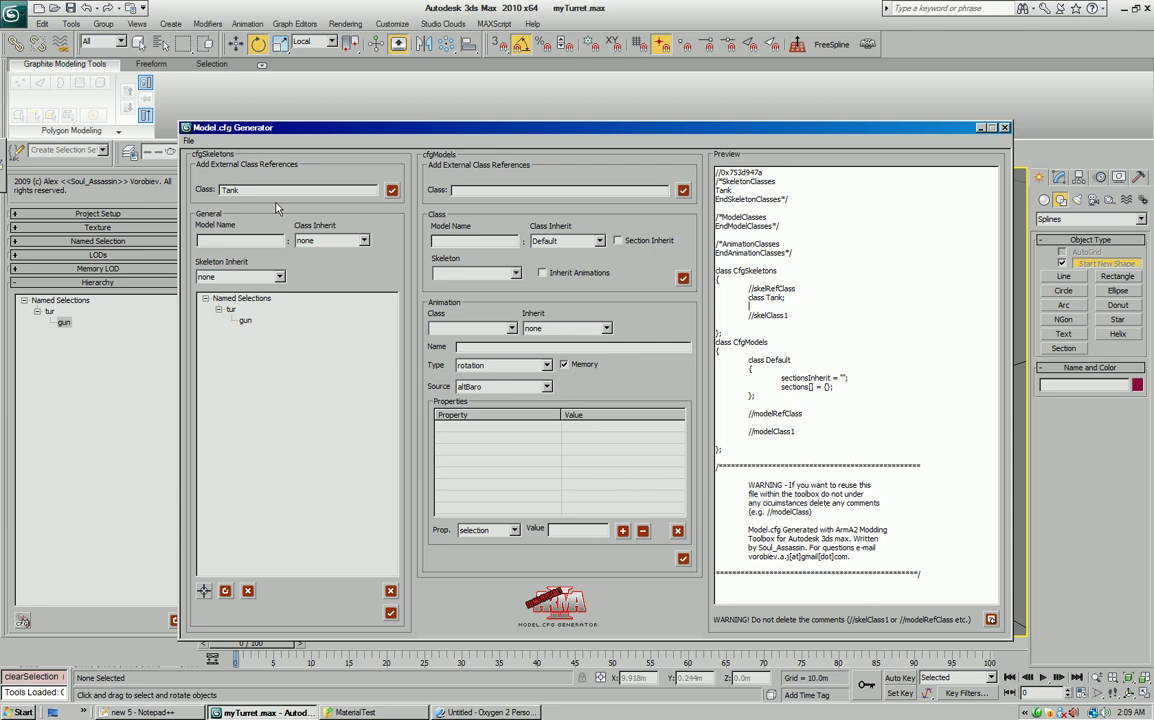
Generate the skeleton class with model name myTurret, class inherit Tank and skeleton inherit none
mouse_move(225, 127)
left_mouse_down()
mouse_move(275, 263)
mouse_move(264, 92)
left_mouse_up()
left_click(211, 218)
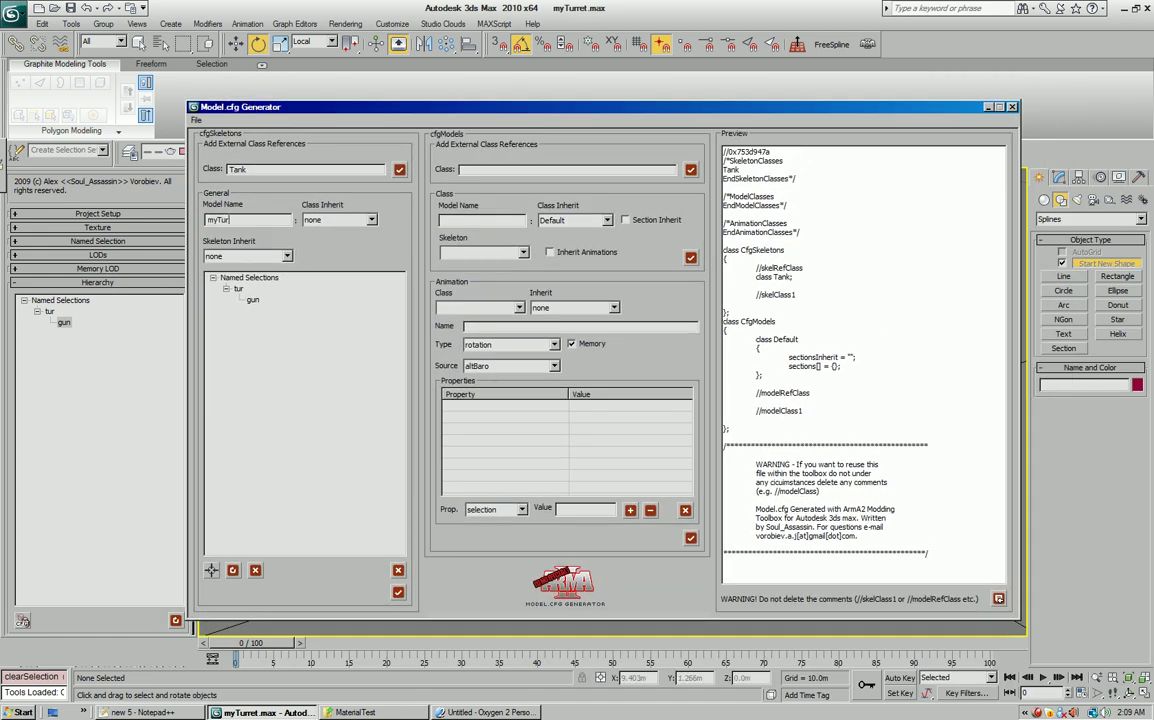
double_click(215, 219)
left_click(370, 220)
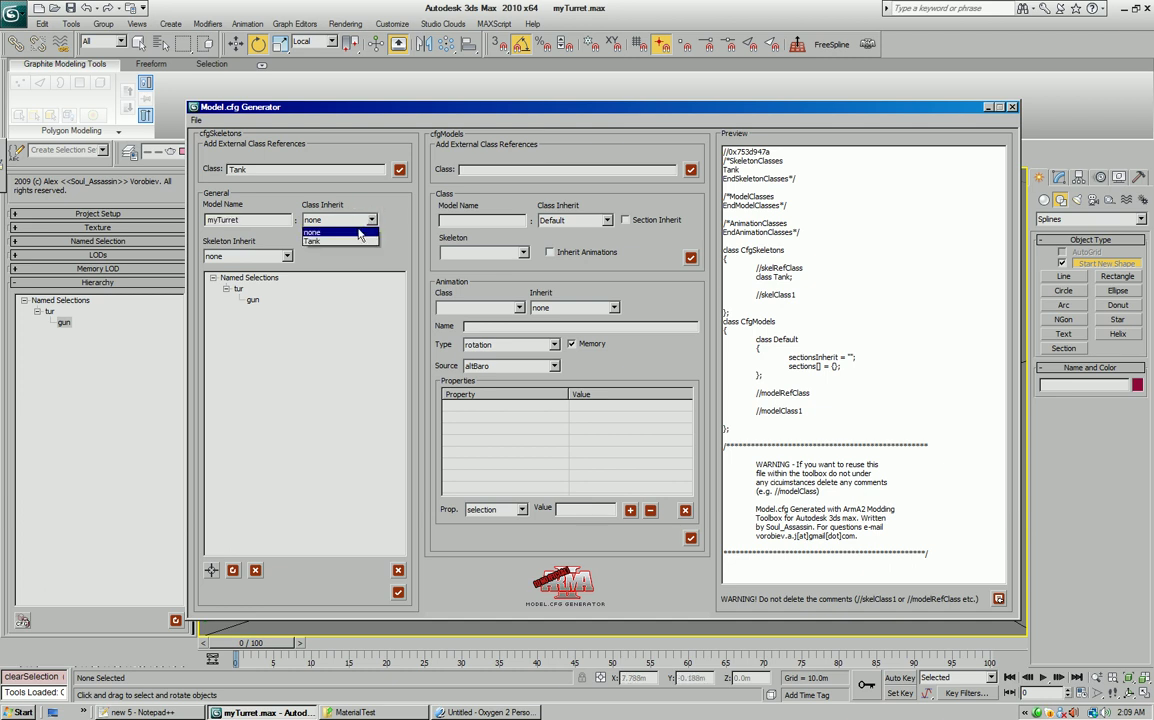
left_click(337, 243)
left_click(278, 253)
left_click(240, 253)
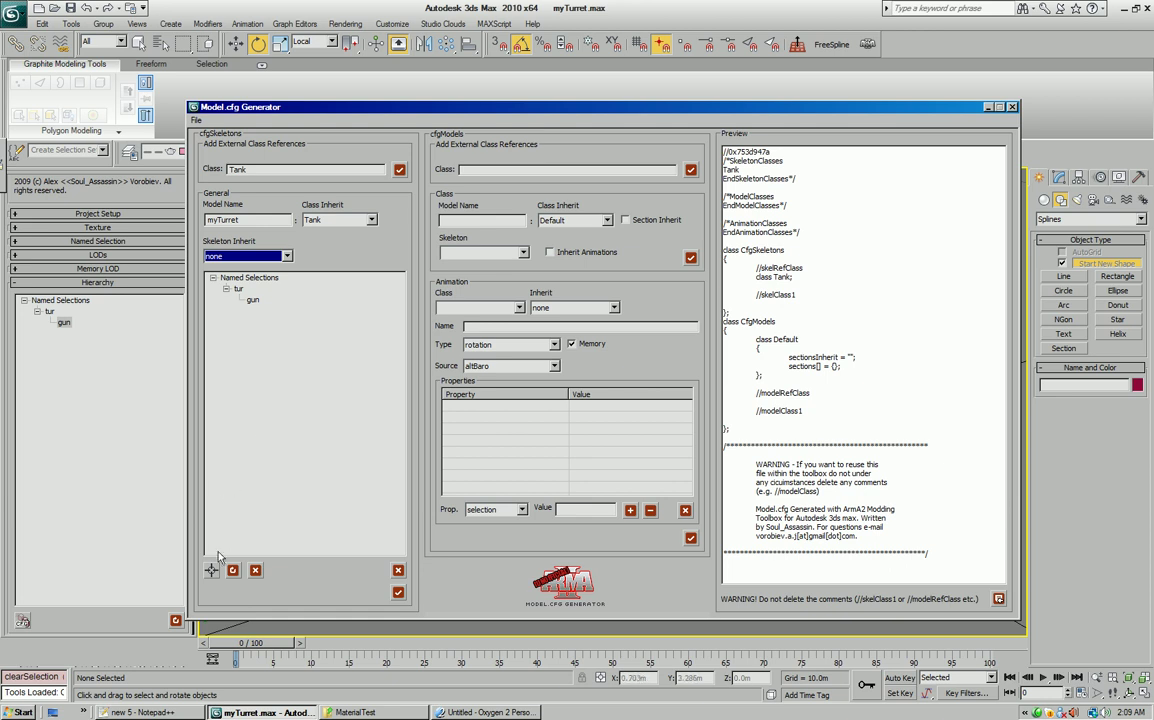
left_click(398, 592)
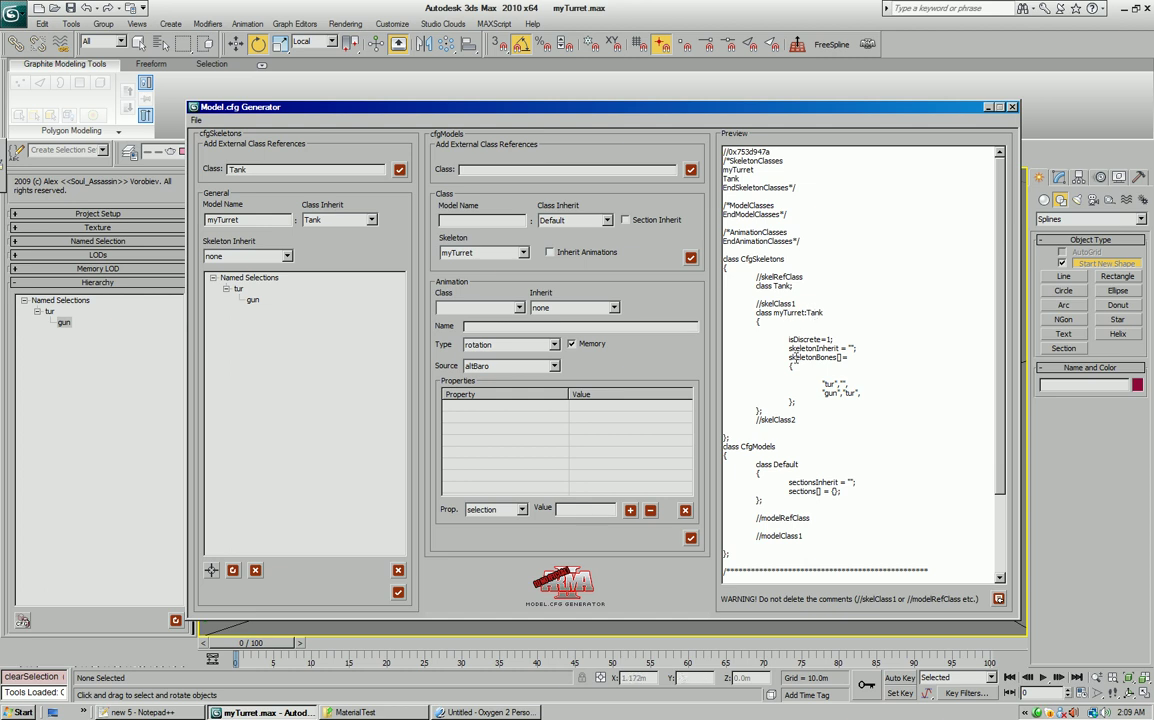
Examine the skeletonBones entries for tur and gun in the generated preview code
scroll(878, 366, "down", 1)
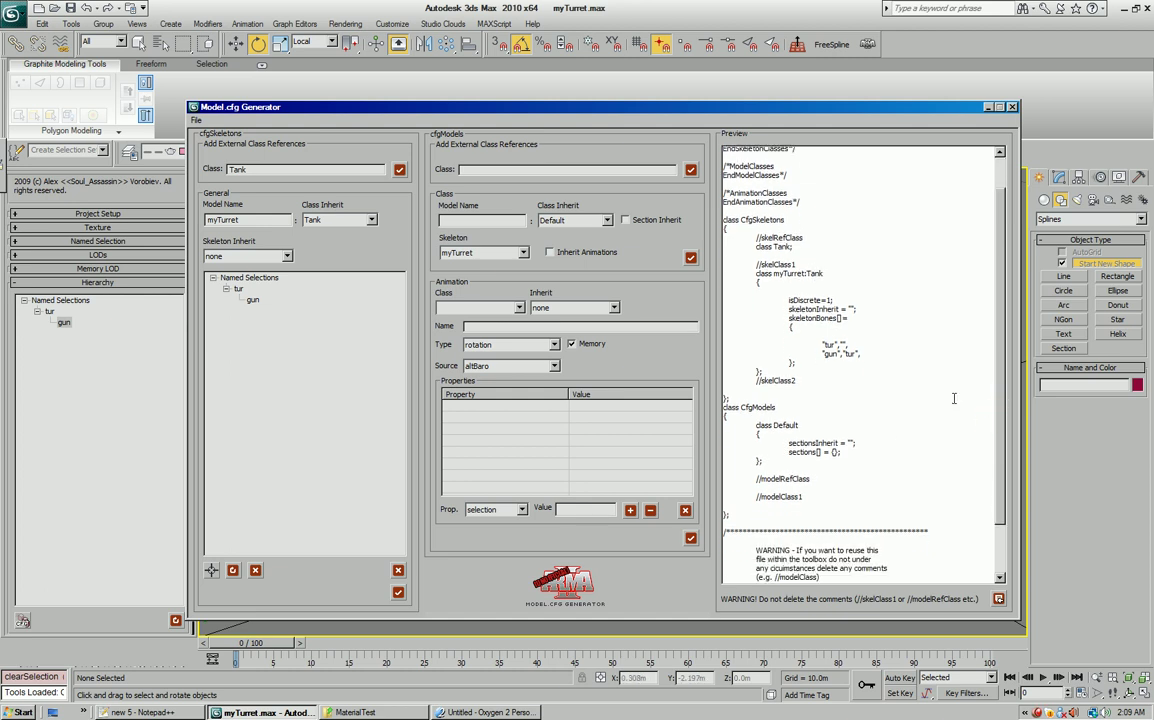
left_click_drag(823, 346, 861, 355)
left_click(861, 361)
scroll(800, 411, "down", 2)
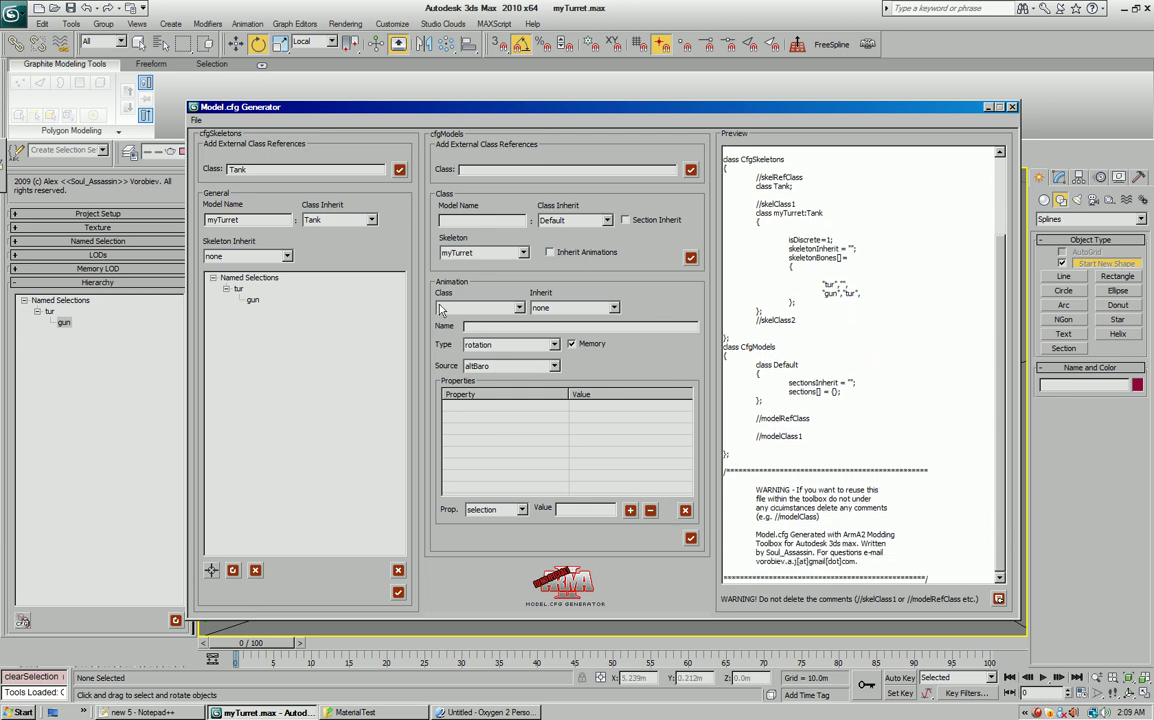
Review the class inherit options for the myTurret skeleton and the Default class under CfgModels in the preview
left_click(355, 221)
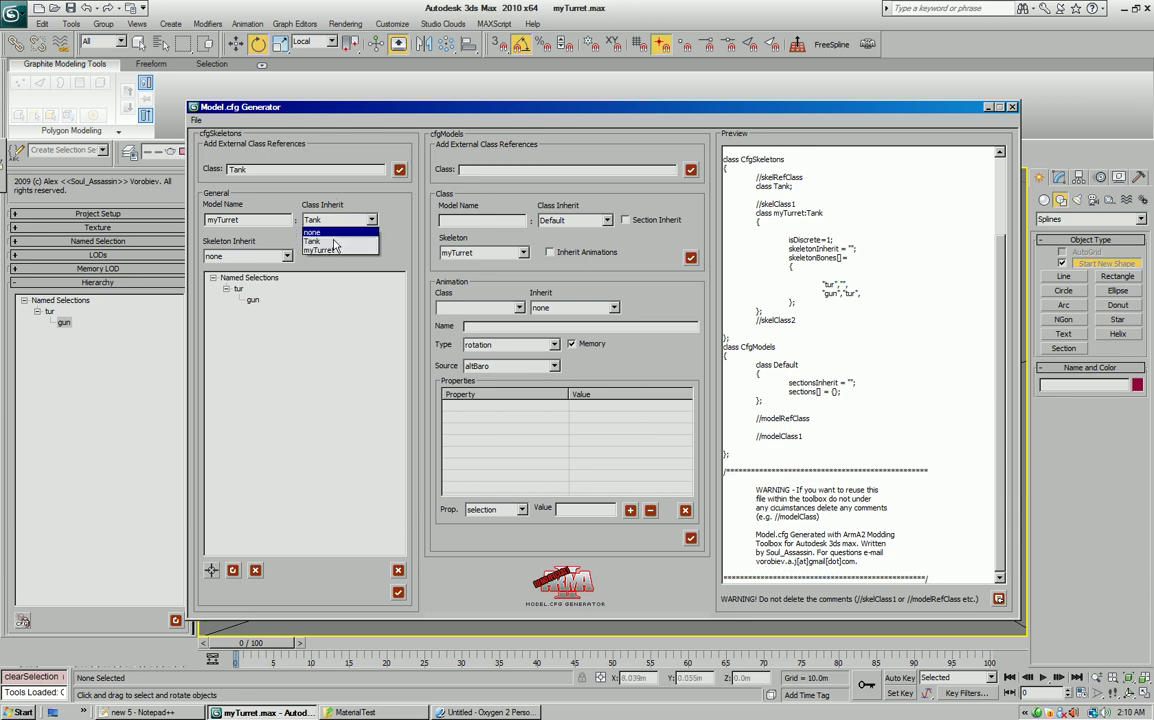
left_click(338, 207)
left_click(196, 120)
left_click(386, 215)
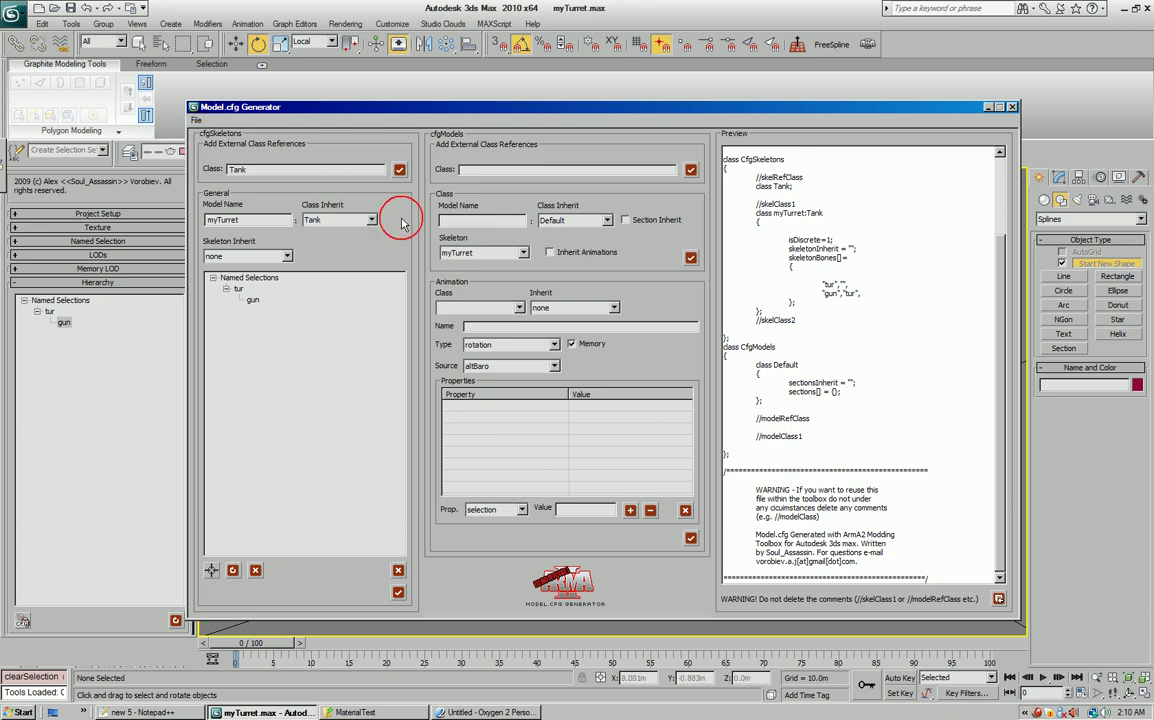
left_click(371, 220)
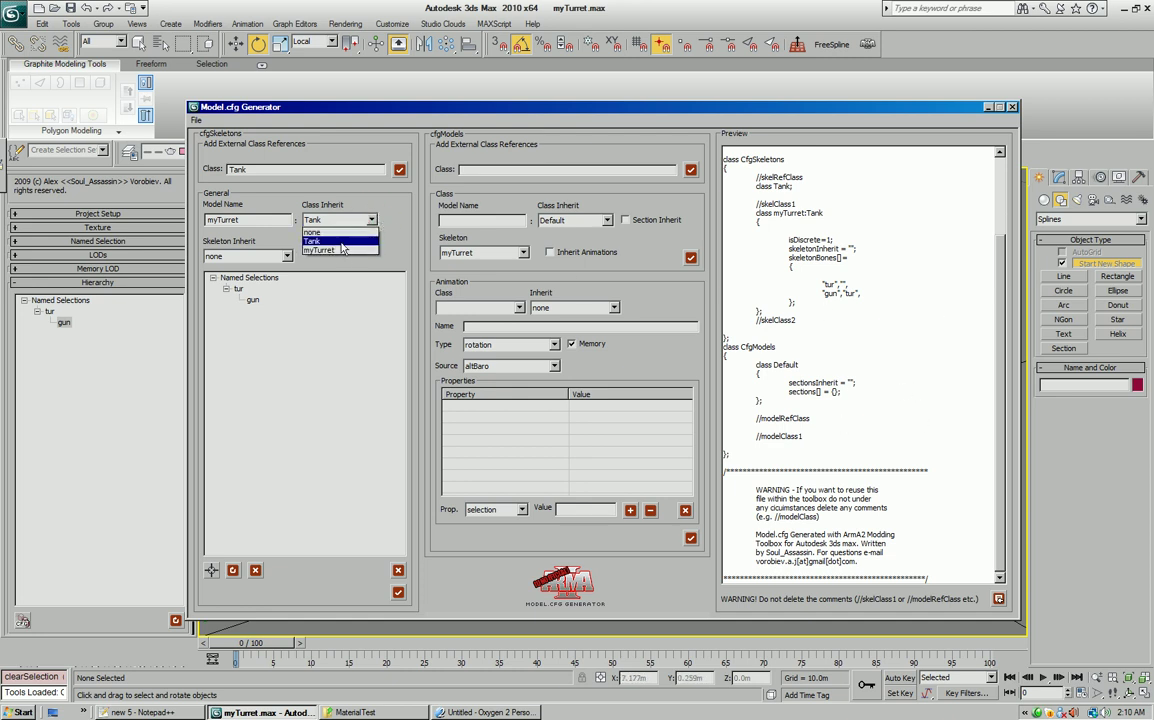
left_click(390, 220)
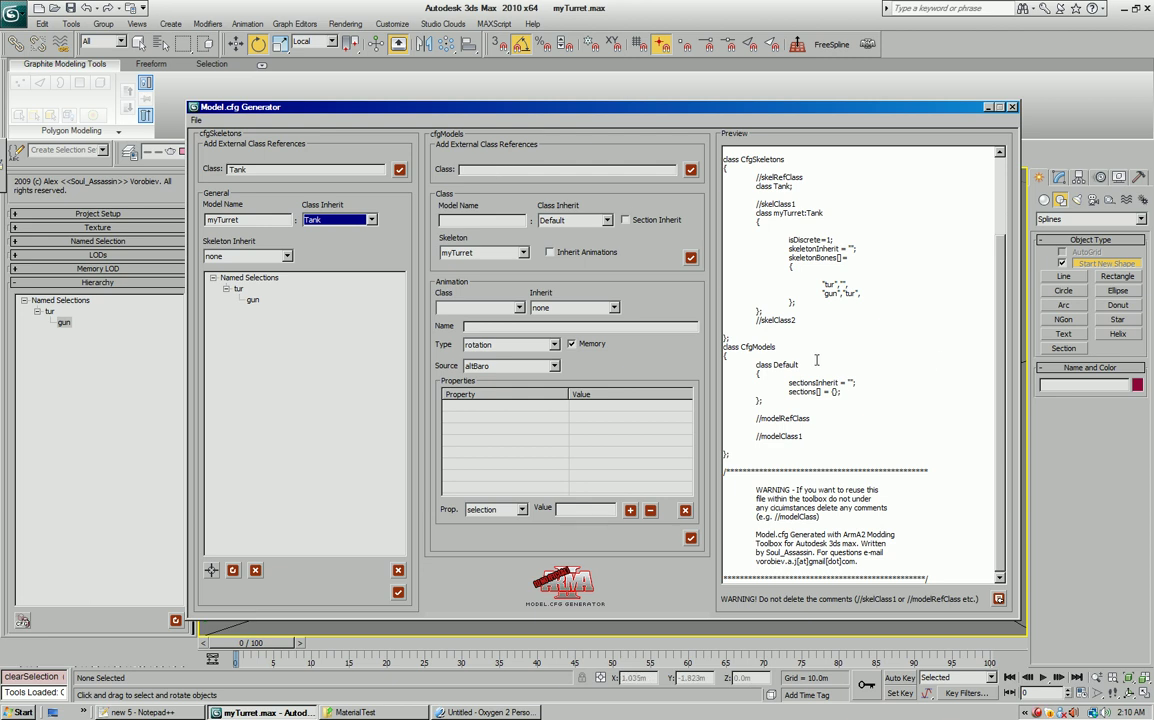
left_click_drag(757, 365, 797, 365)
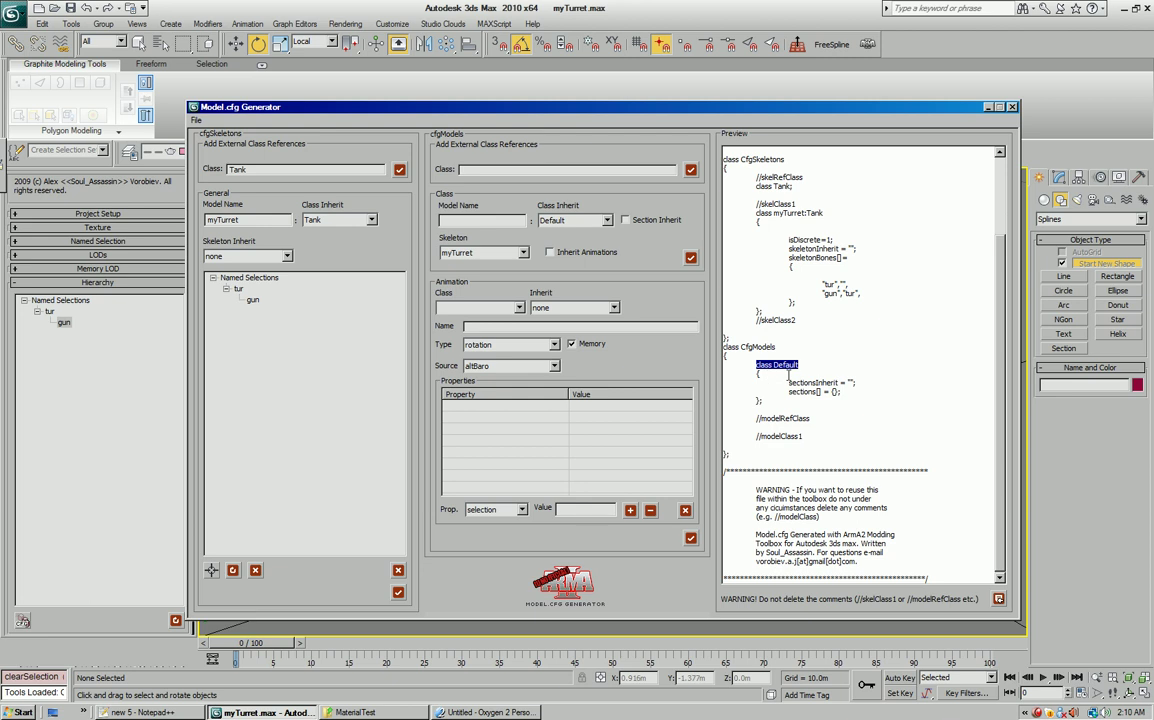
Generate a cfgModels class named myTurret that inherits Default and uses the myTurret skeleton, and check its code in the preview
left_click(462, 220)
type("myTurret")
left_click(555, 220)
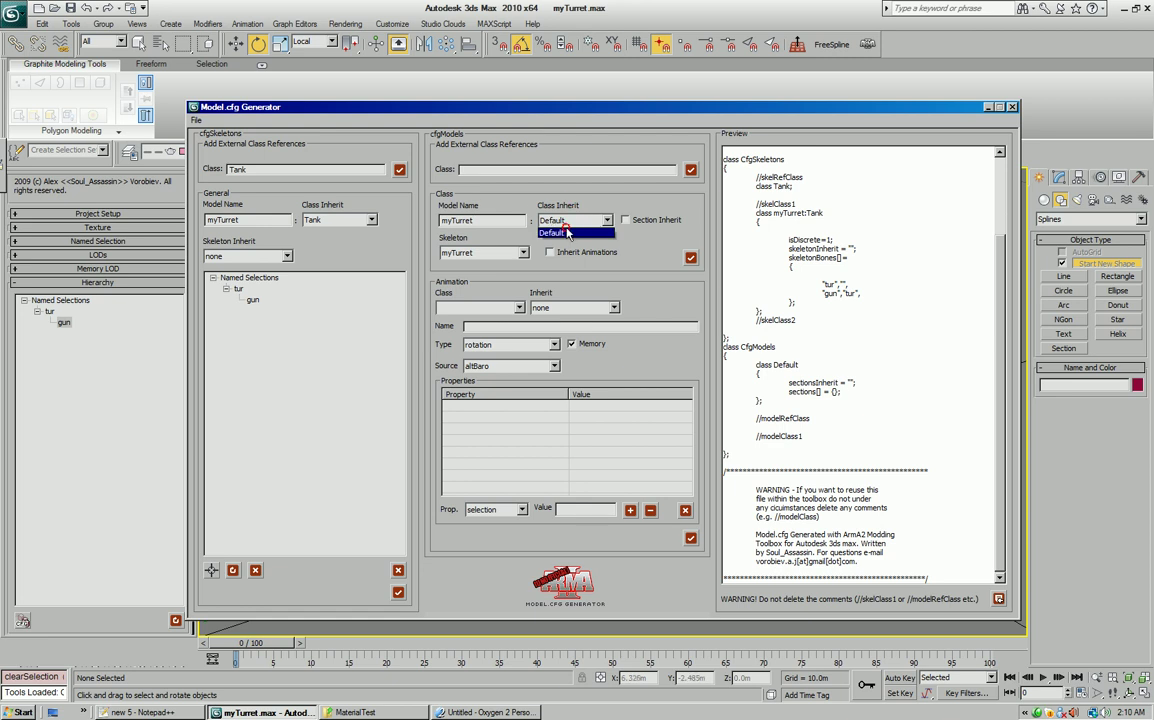
left_click(598, 233)
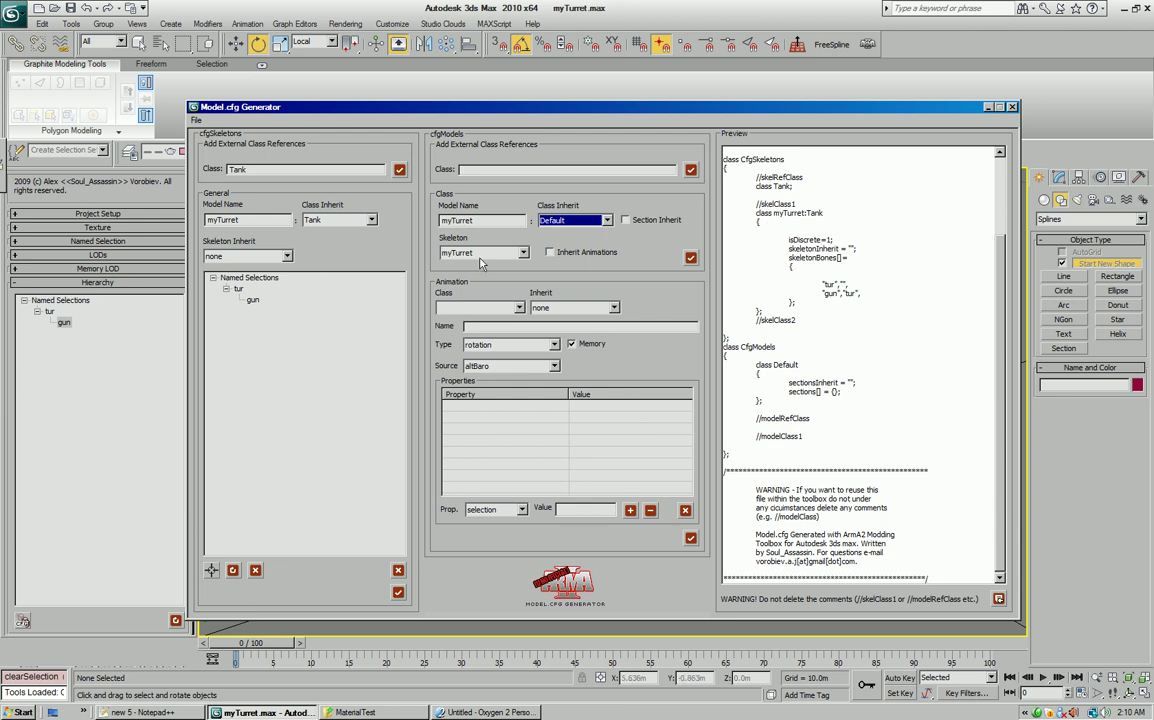
left_click(690, 258)
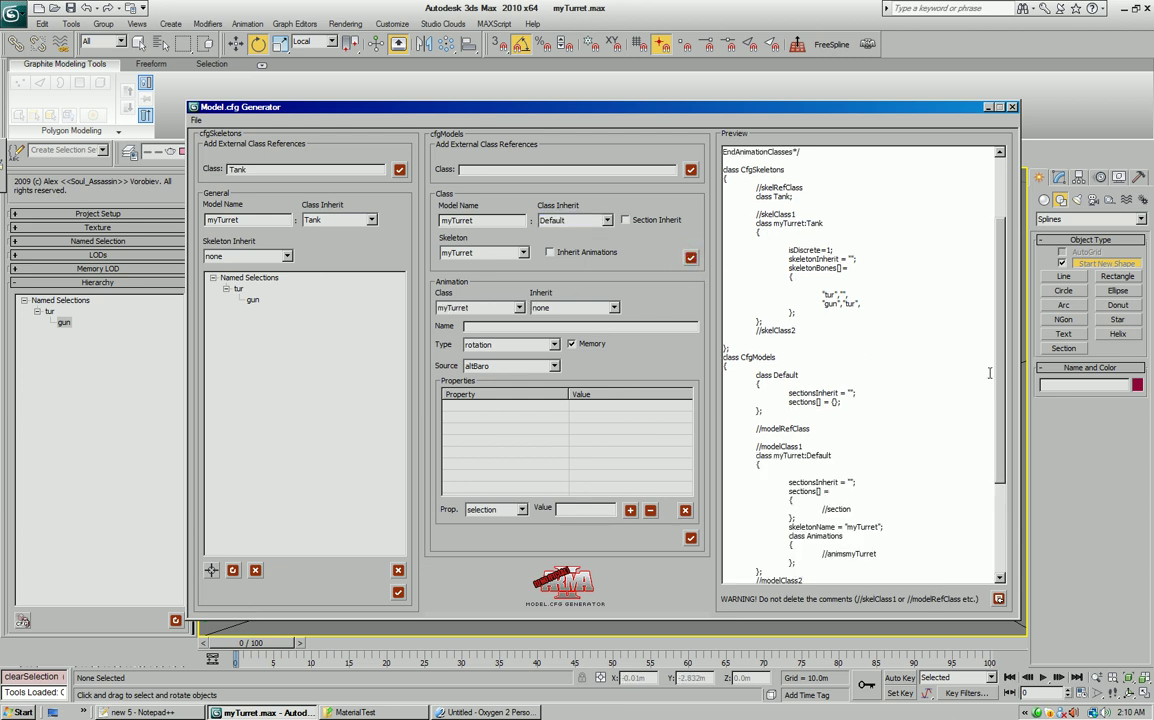
left_click_drag(999, 366, 1000, 466)
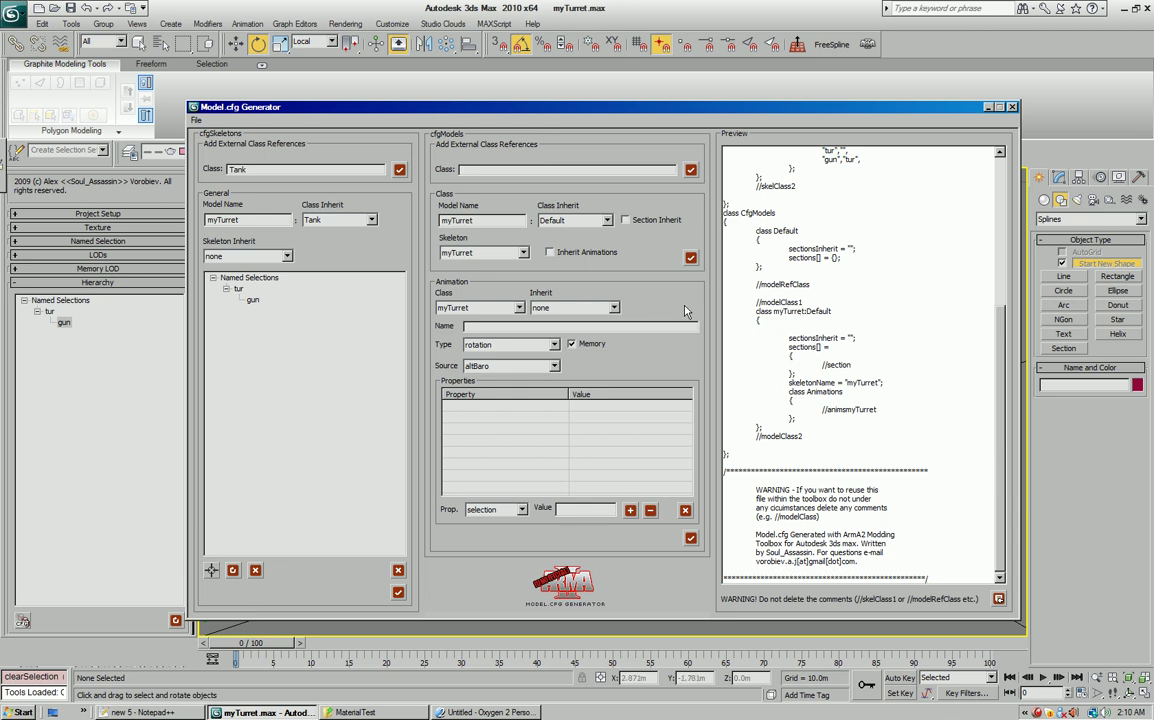
Start an animation for the myTurret class with inherit none and name it mainTurret
left_click(512, 308)
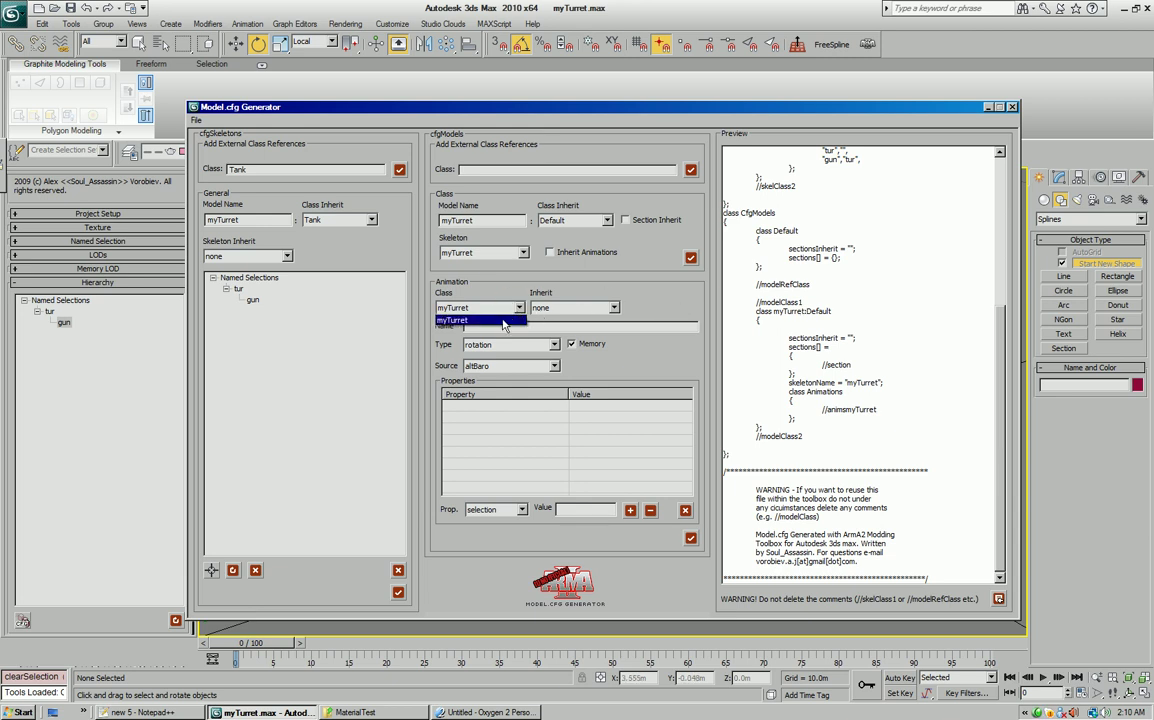
left_click(503, 320)
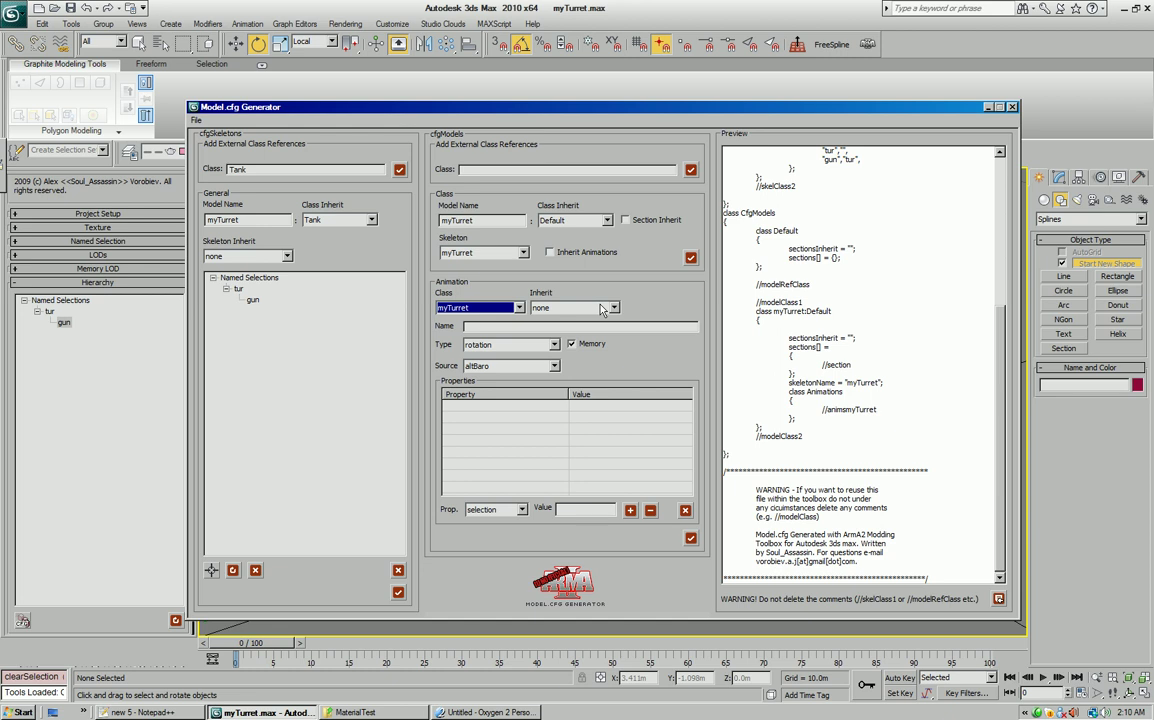
left_click(603, 308)
left_click(560, 320)
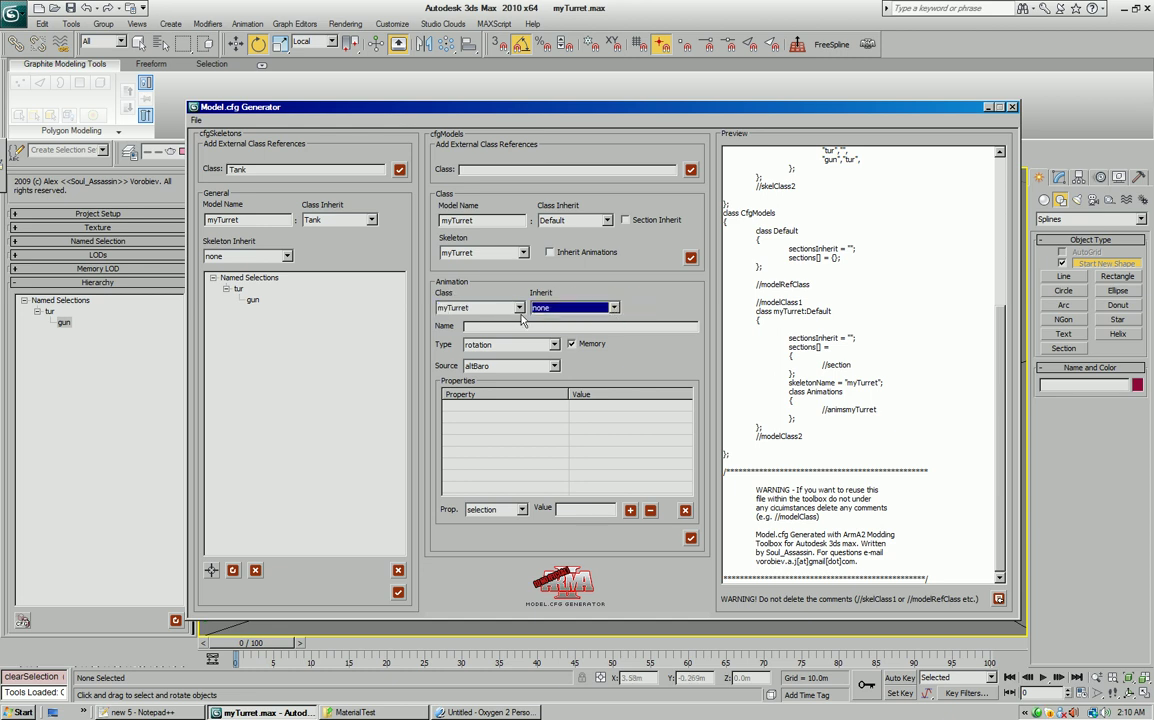
left_click(495, 326)
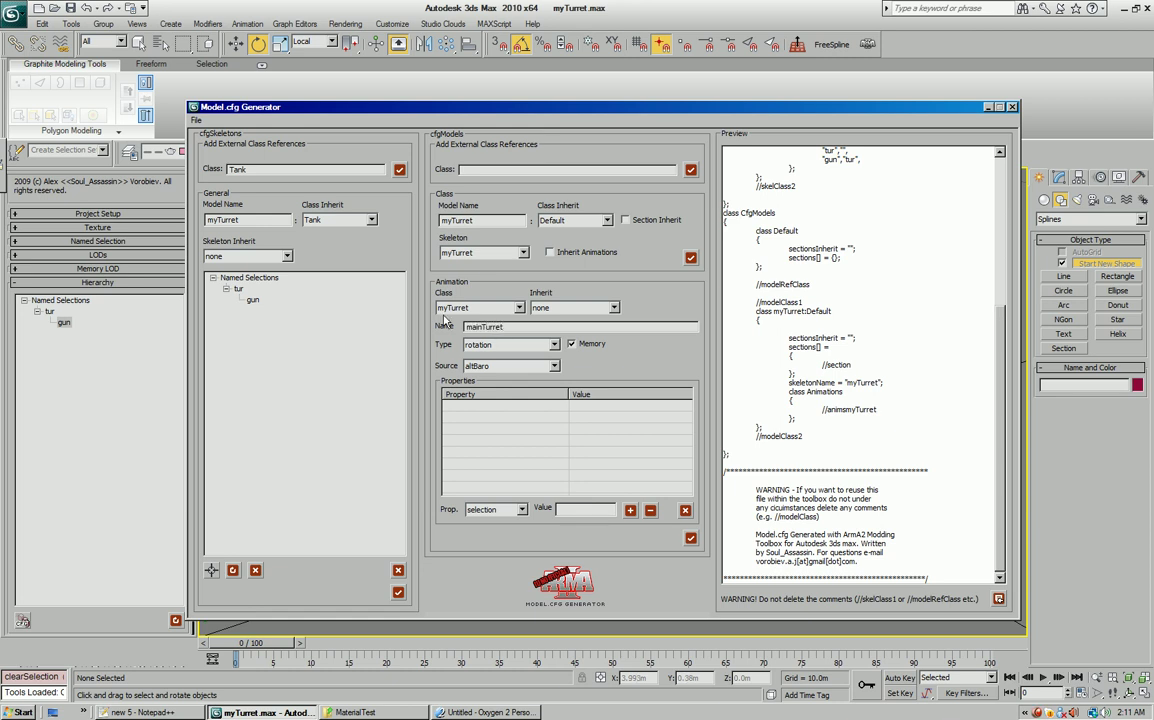
Set the mainTurret animation's type to rotationY and its source to mainTurret
left_click(510, 344)
left_click(522, 375)
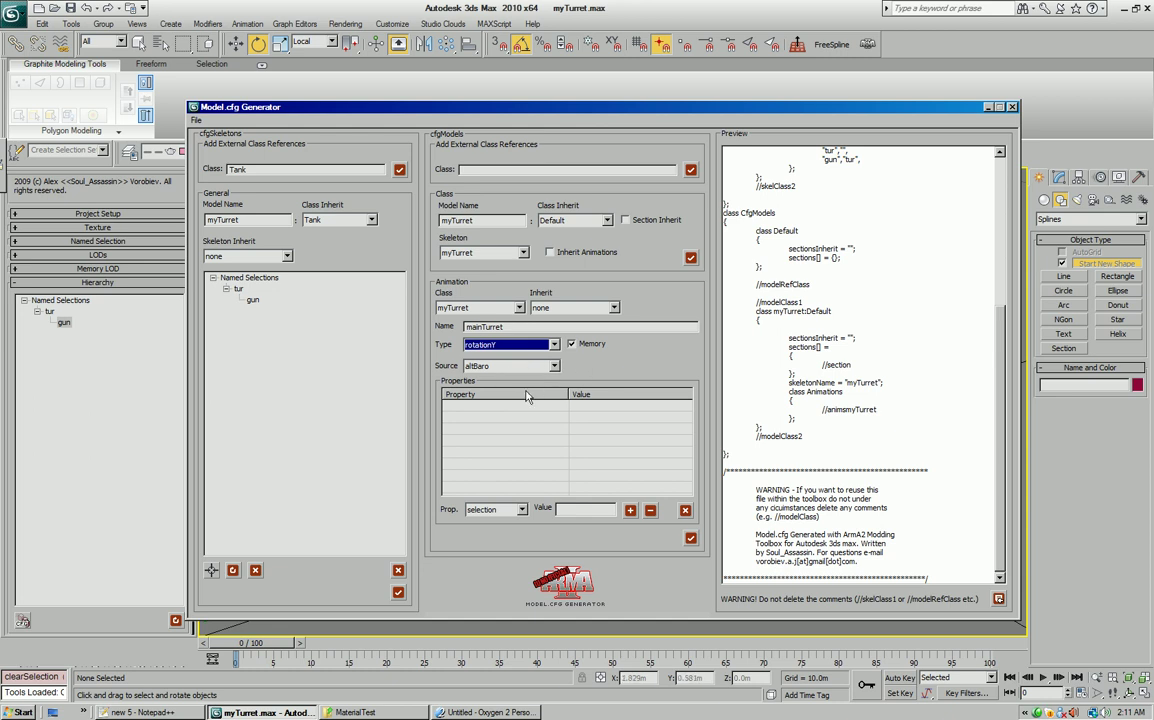
left_click(554, 365)
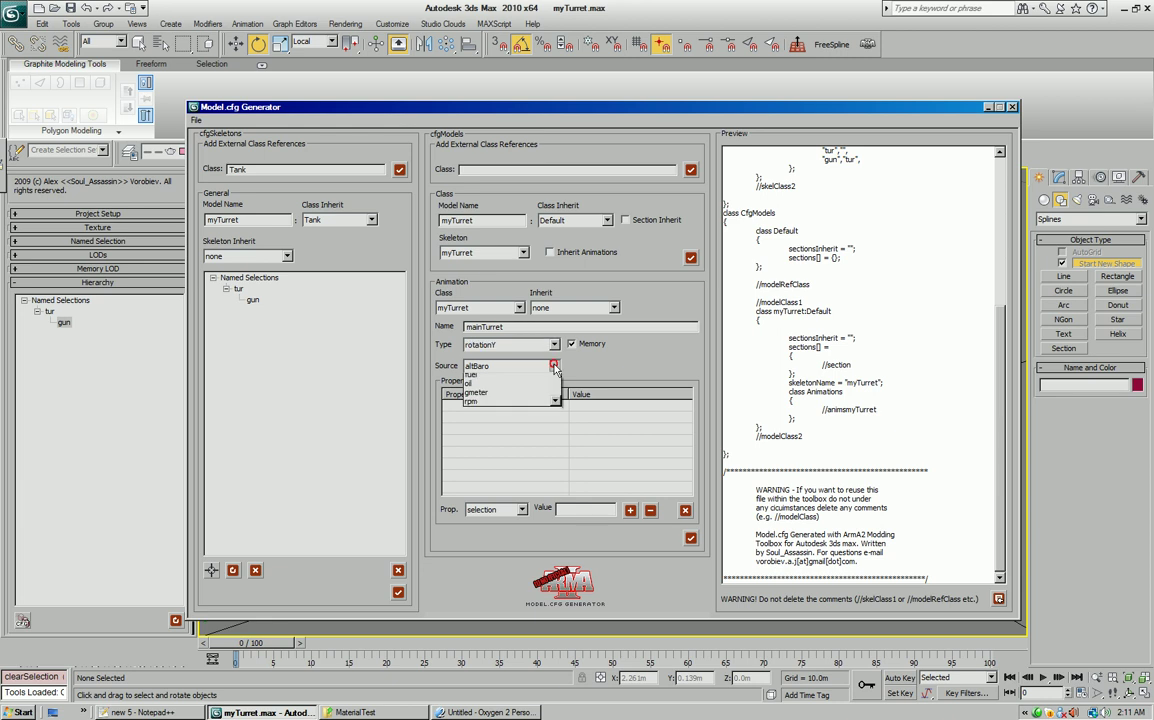
left_click_drag(559, 402, 550, 460)
left_click(498, 502)
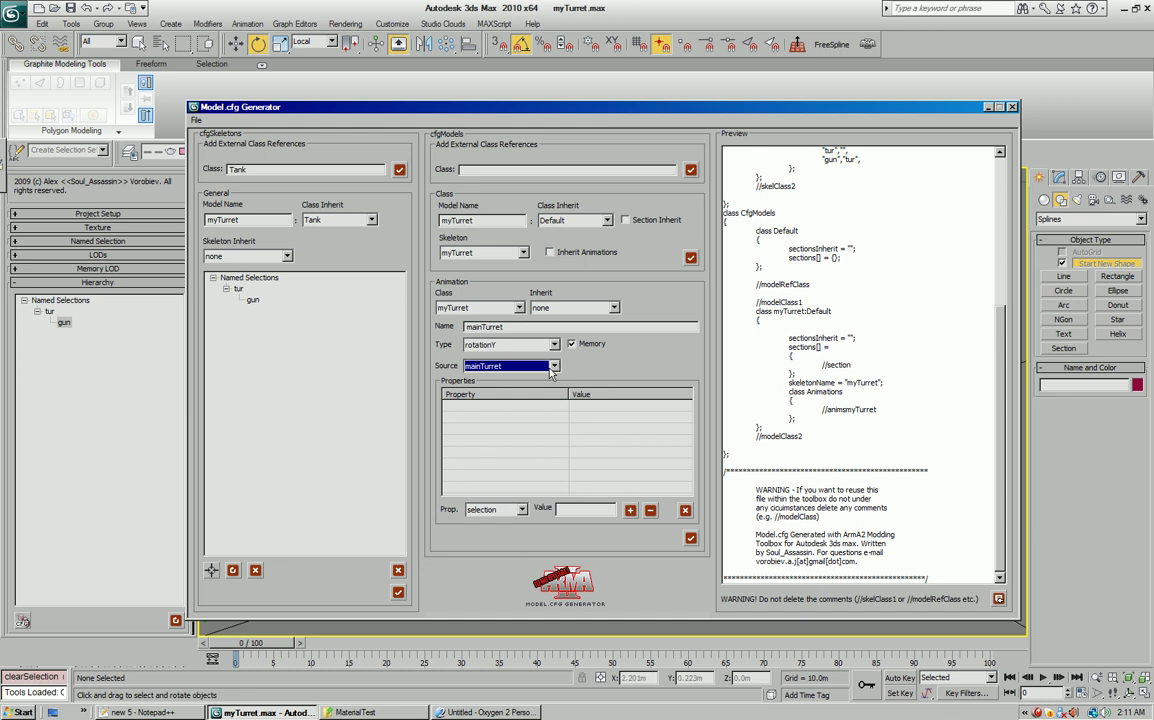
Add a selection property to the mainTurret animation, using the tur named selection as its value
left_click(520, 510)
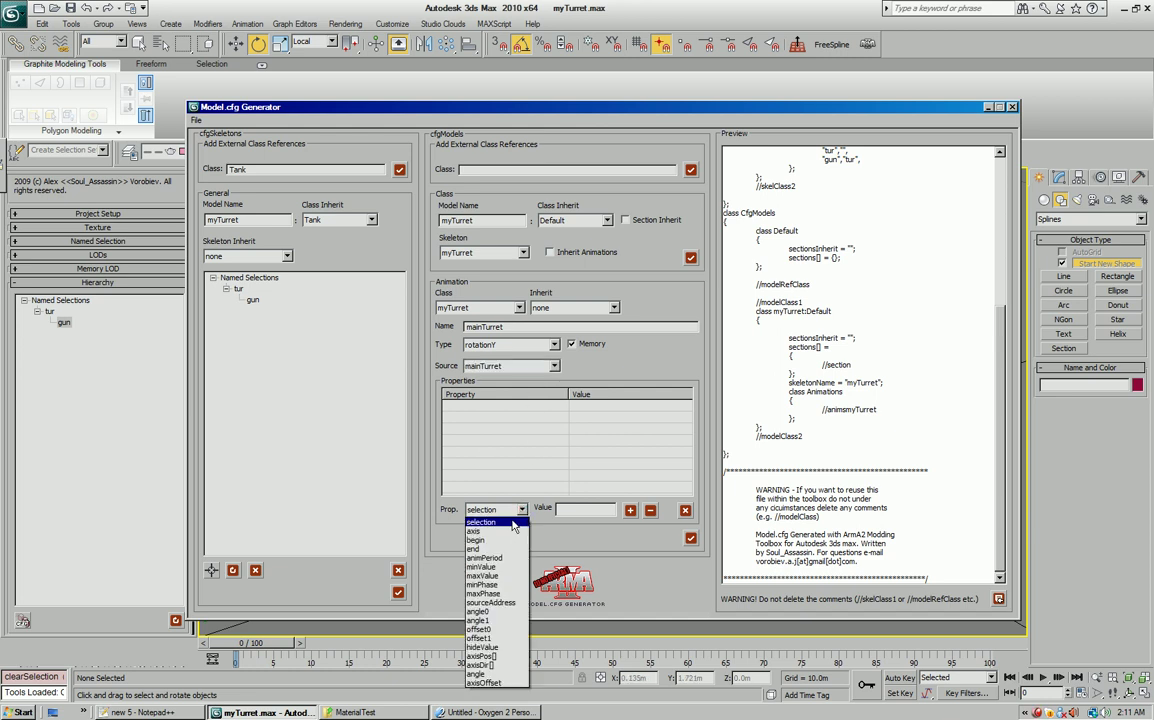
left_click(500, 523)
double_click(238, 290)
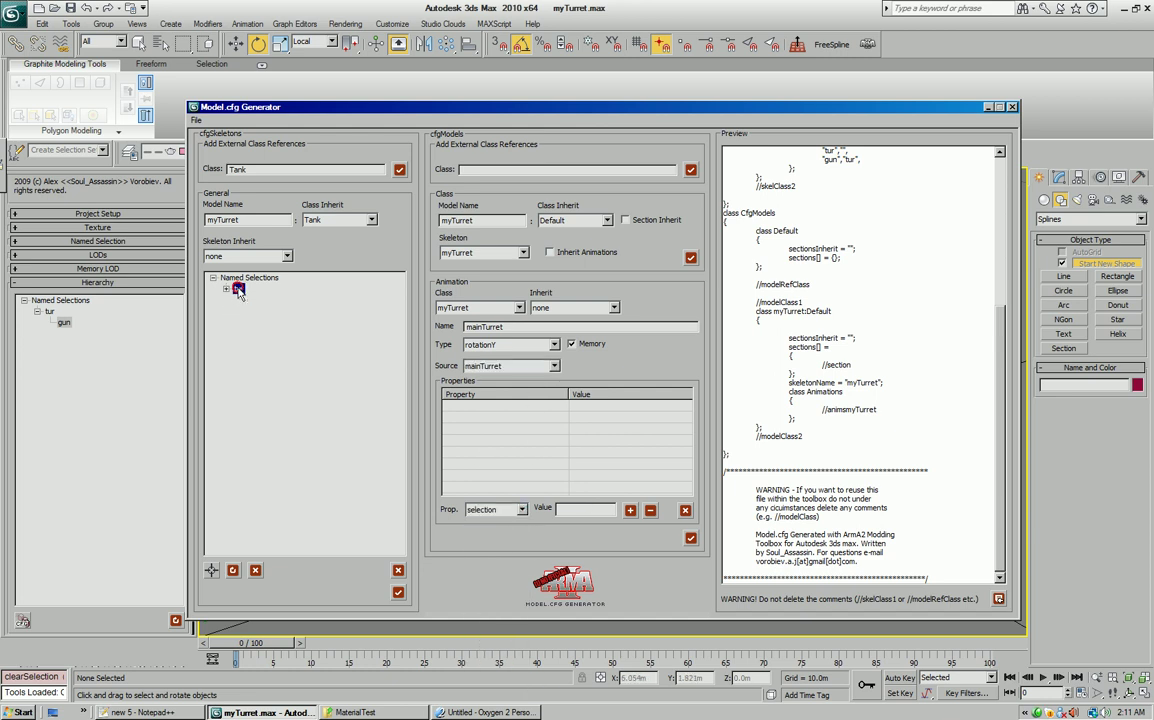
left_click(629, 511)
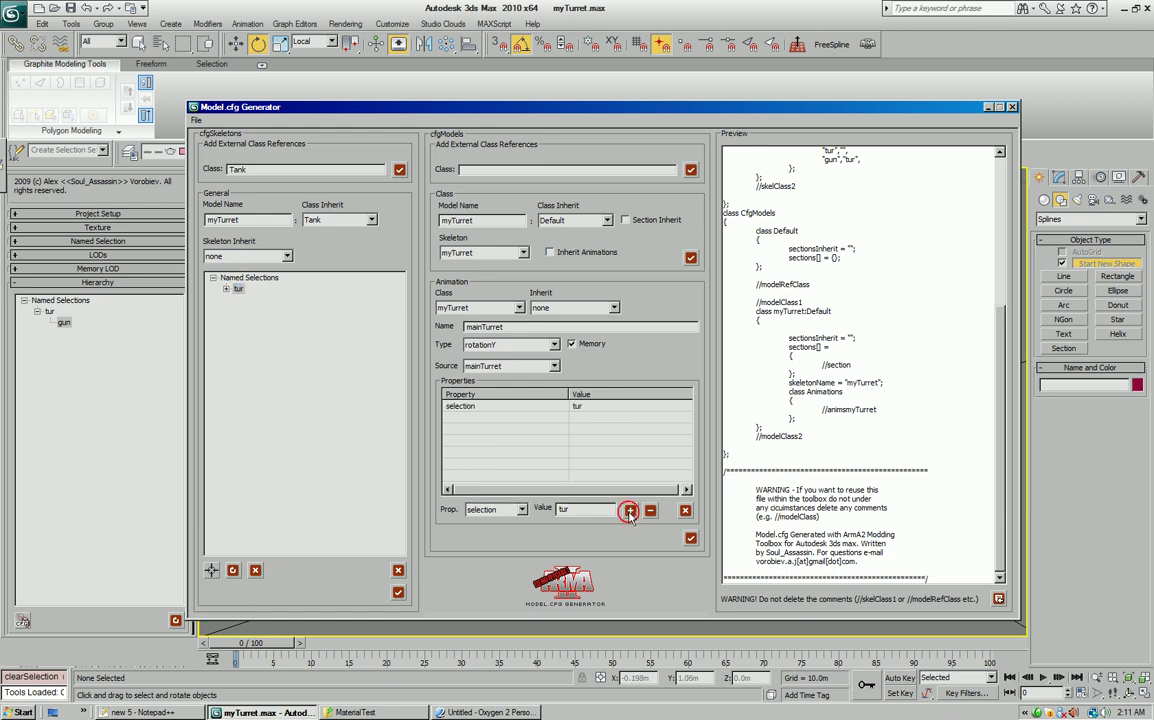
Add an axis property with the value tur_axis taken from the virtual memory points, and hide the memory points again
left_click(512, 510)
left_click(503, 537)
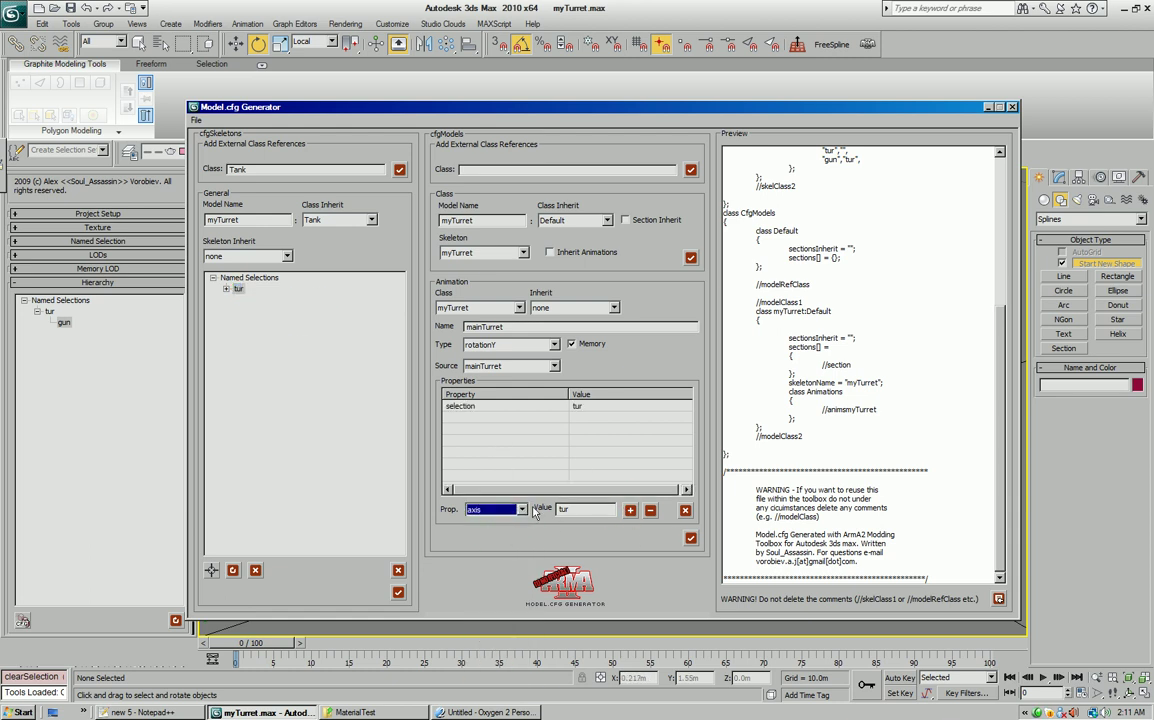
left_click(213, 572)
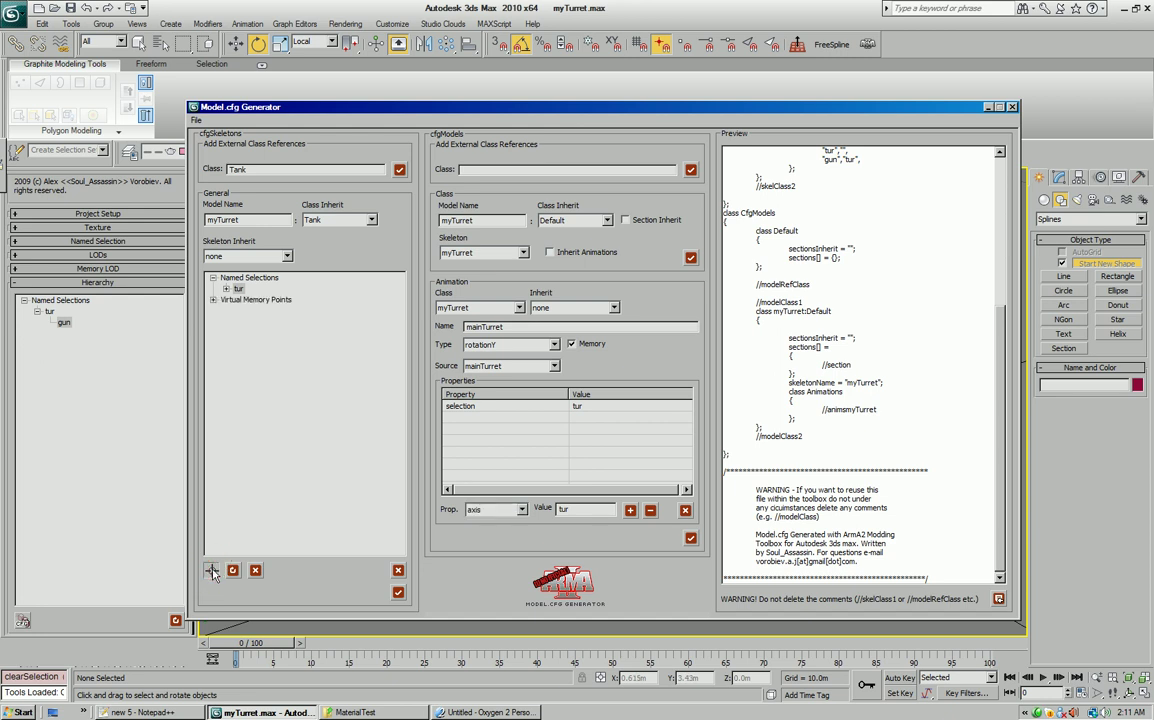
left_click(213, 299)
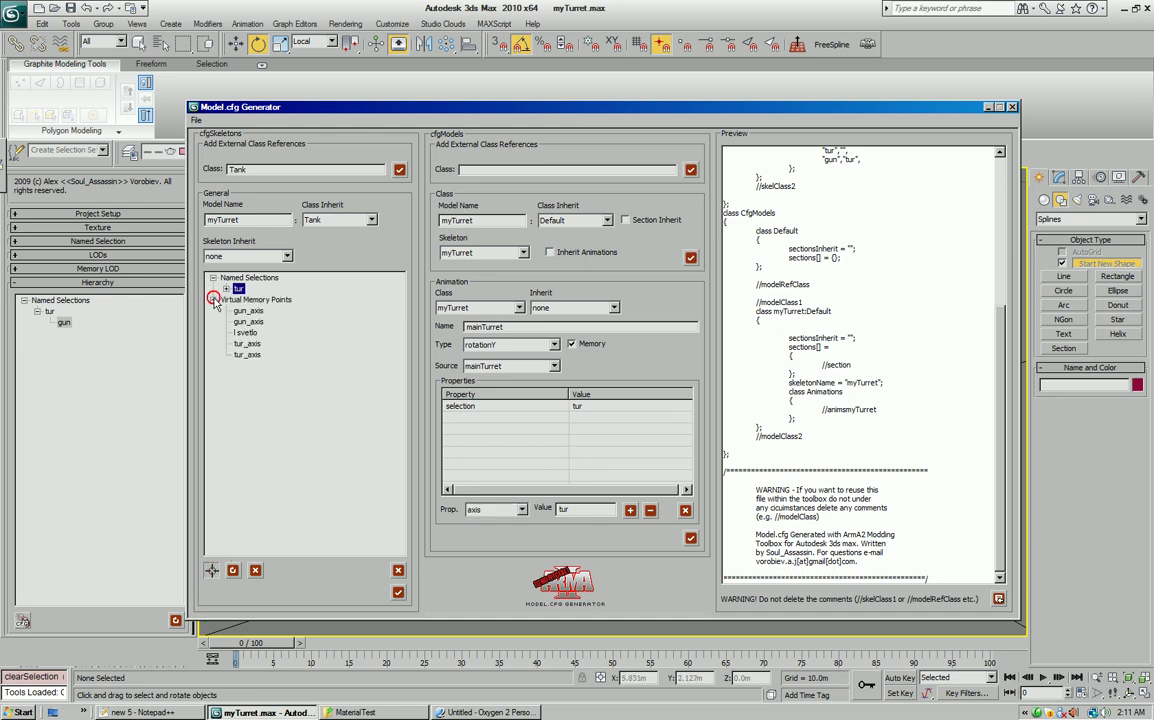
left_click(247, 343)
left_click_drag(593, 503, 548, 510)
left_click(631, 511)
left_click(211, 571)
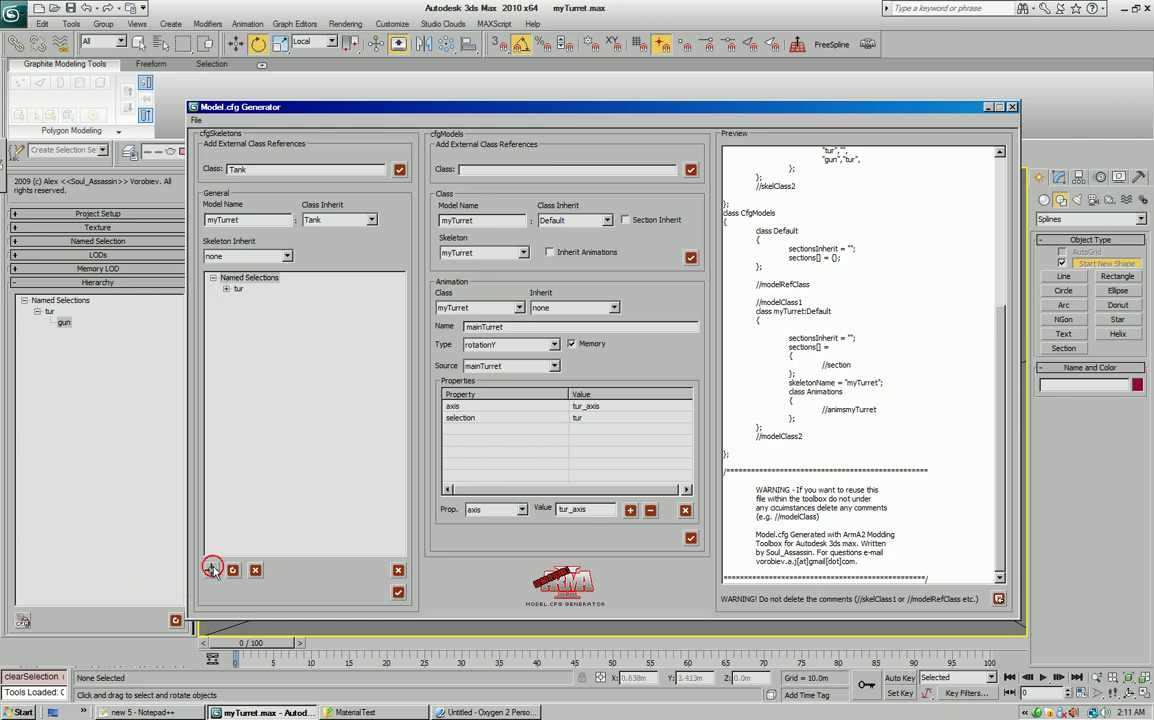
Add an angle0 property with the value rad -360 to the mainTurret animation
left_click(521, 509)
left_click(485, 611)
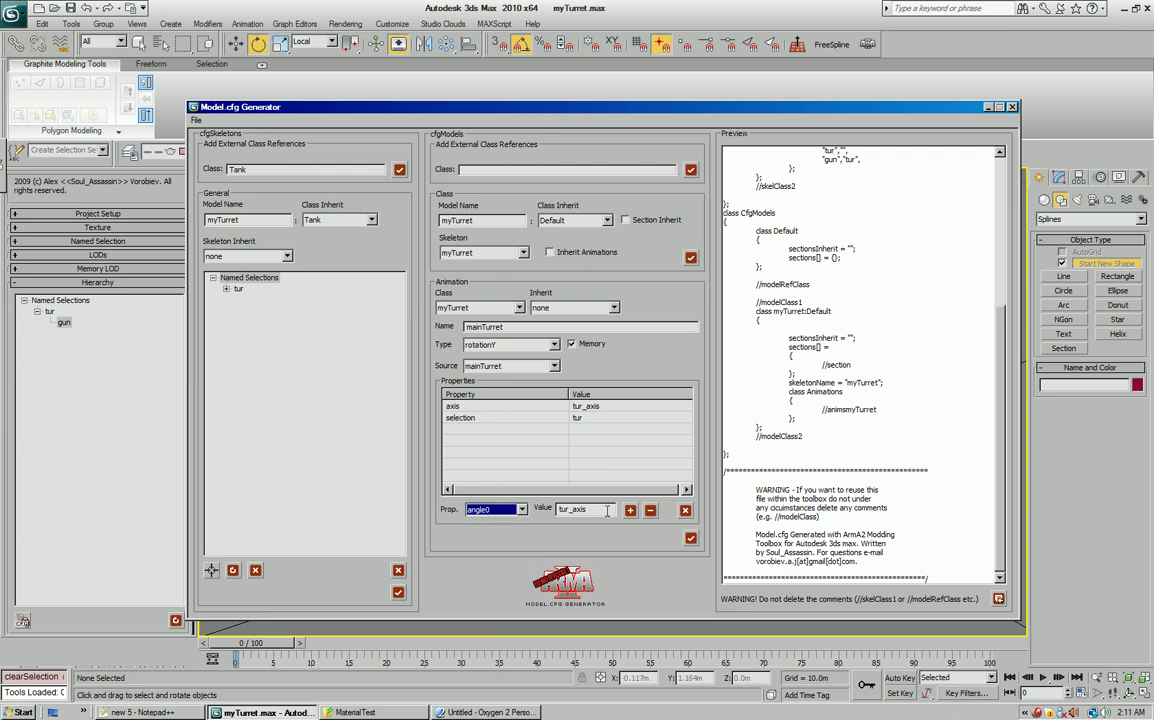
type("rad -360")
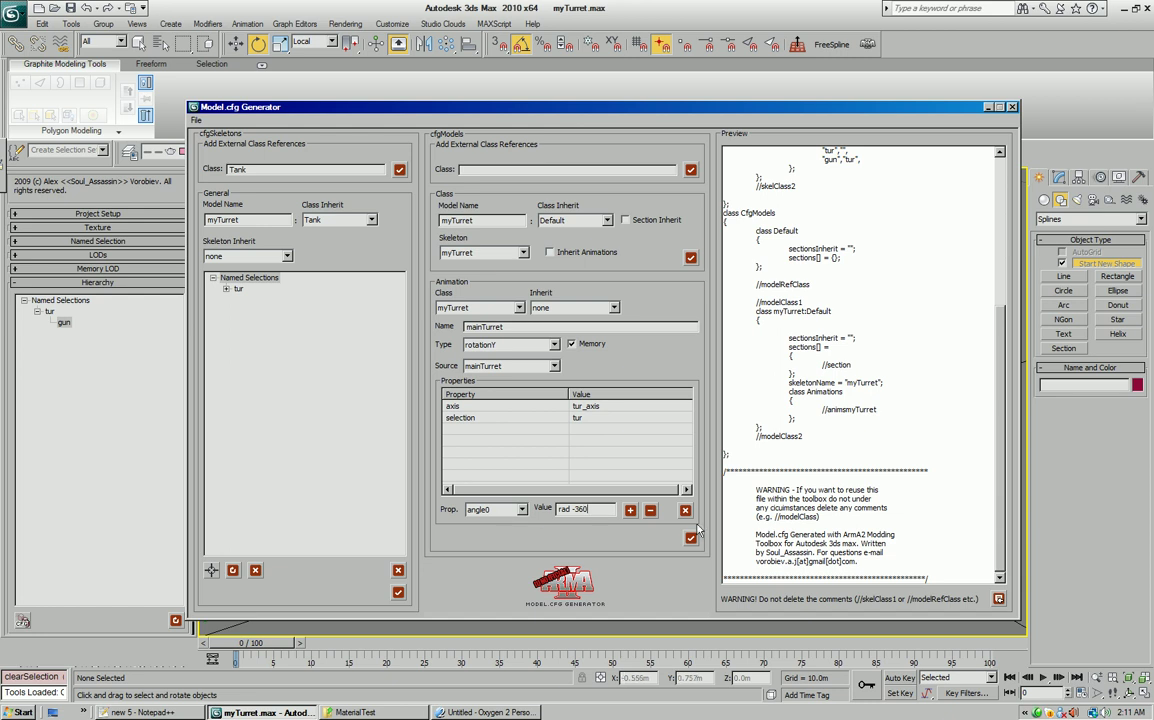
left_click(630, 510)
Add an angle1 property with the value rad 360 and generate the mainTurret animation class
left_click(519, 510)
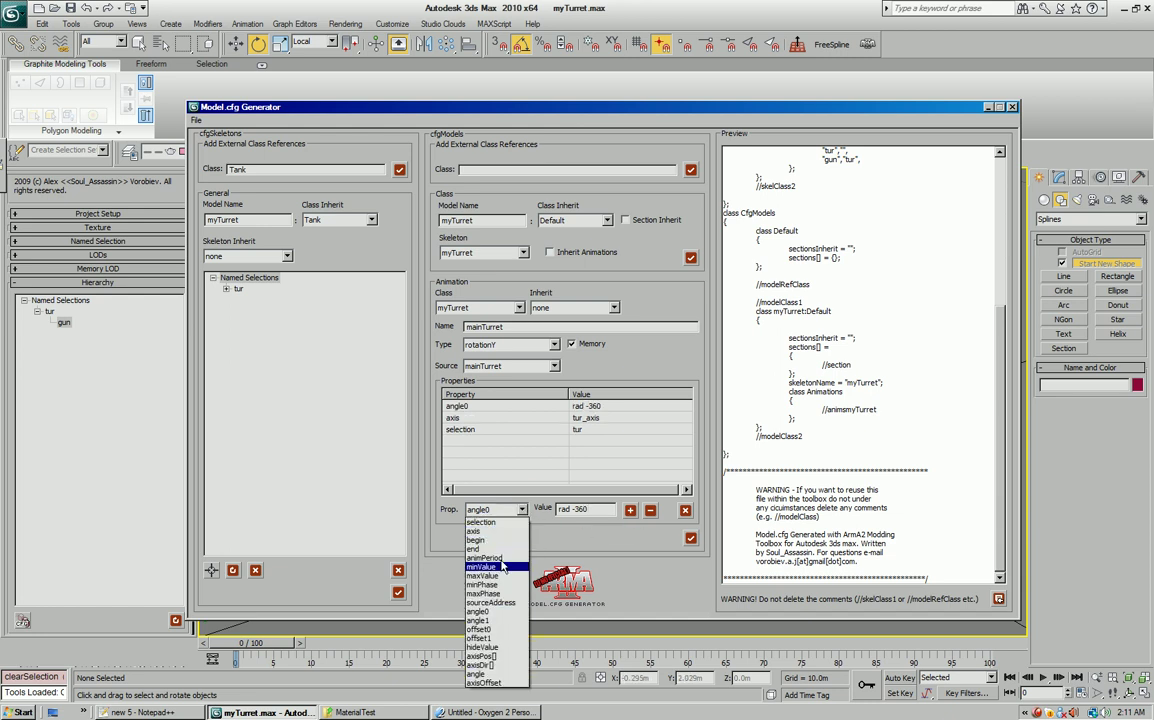
left_click(484, 620)
left_click(575, 510)
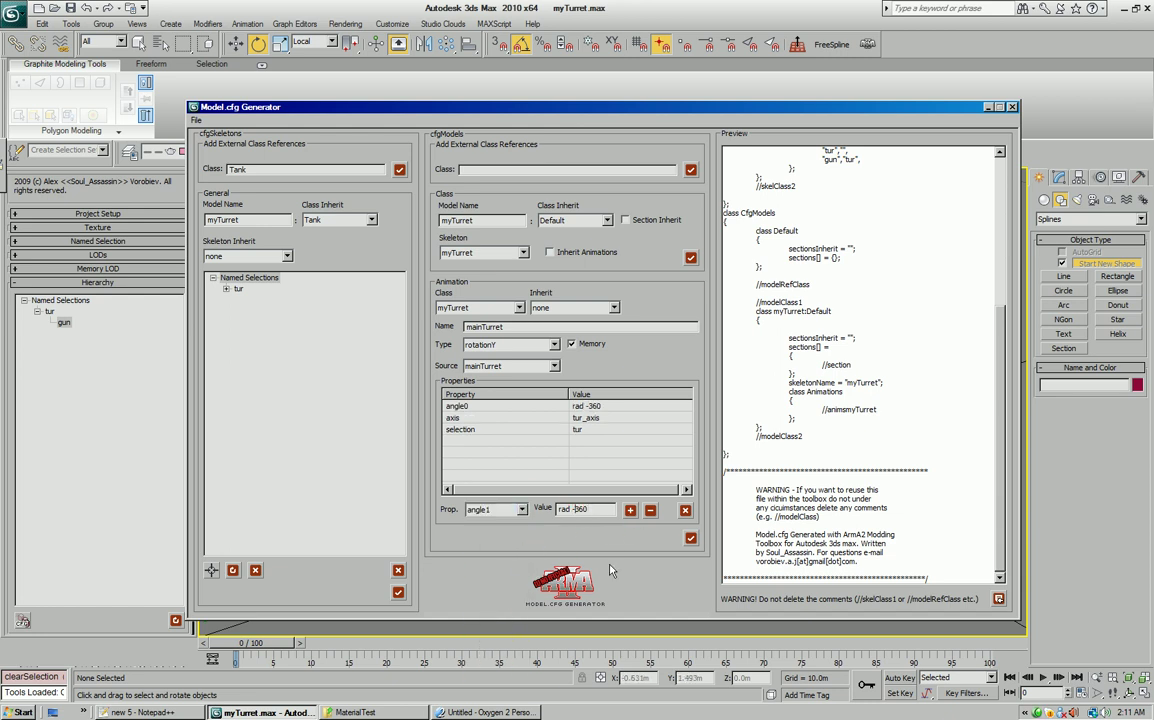
left_click(630, 510)
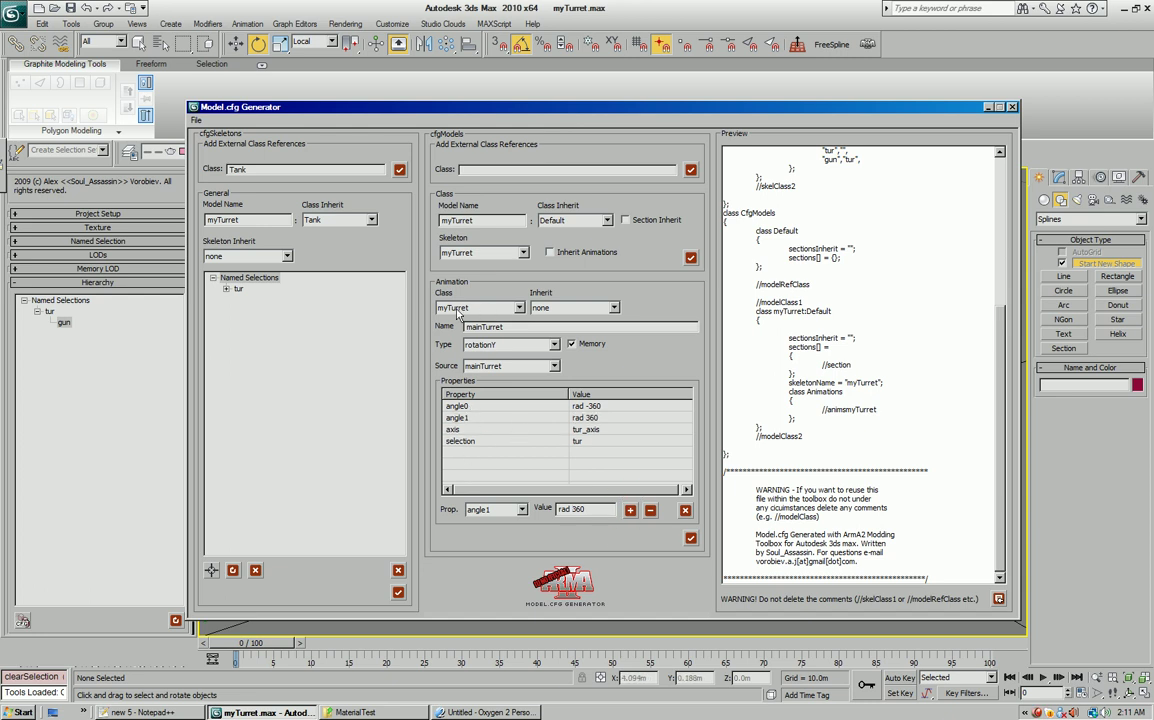
left_click(690, 538)
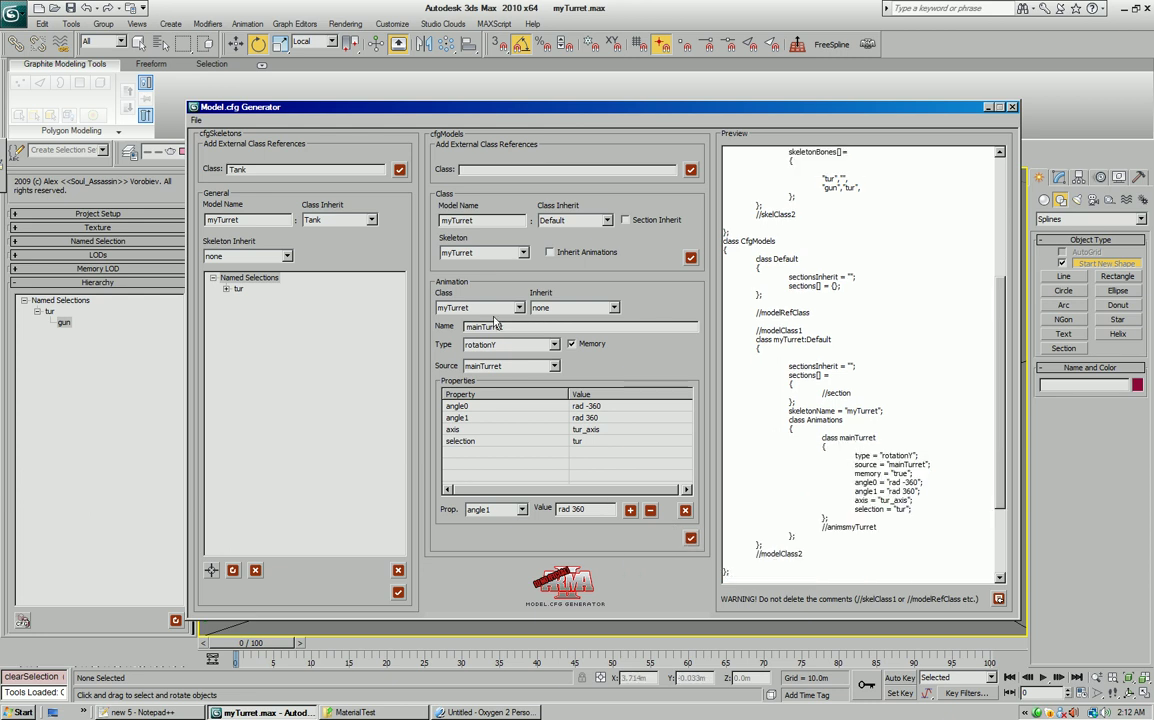
Define a second animation named mainGun with type rotationX and source mainGun
left_click_drag(505, 327, 483, 328)
type("Gun")
left_click(535, 344)
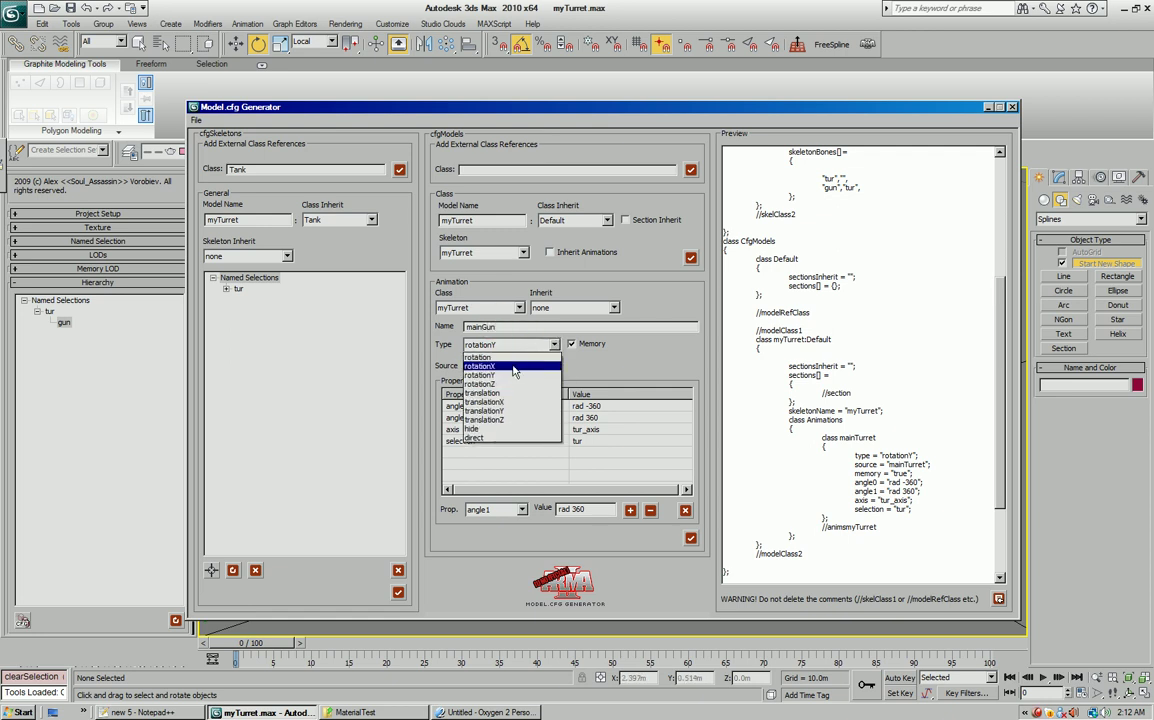
left_click(505, 367)
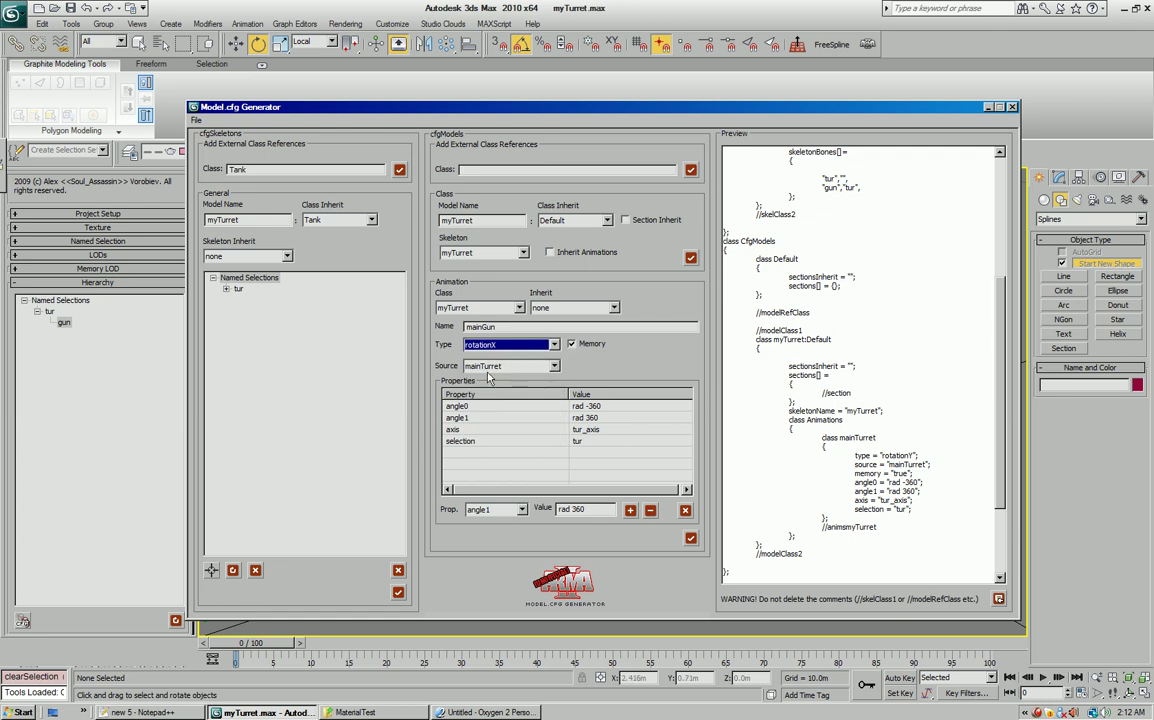
left_click(510, 366)
scroll(505, 388, "up", 1)
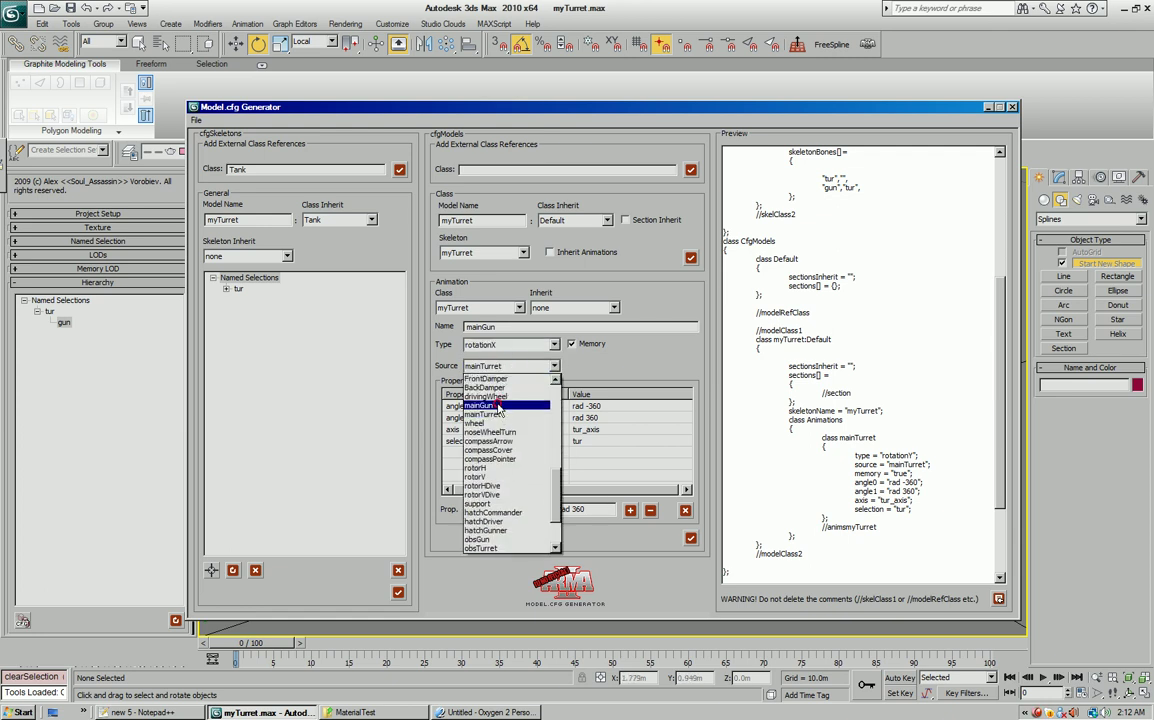
left_click(499, 407)
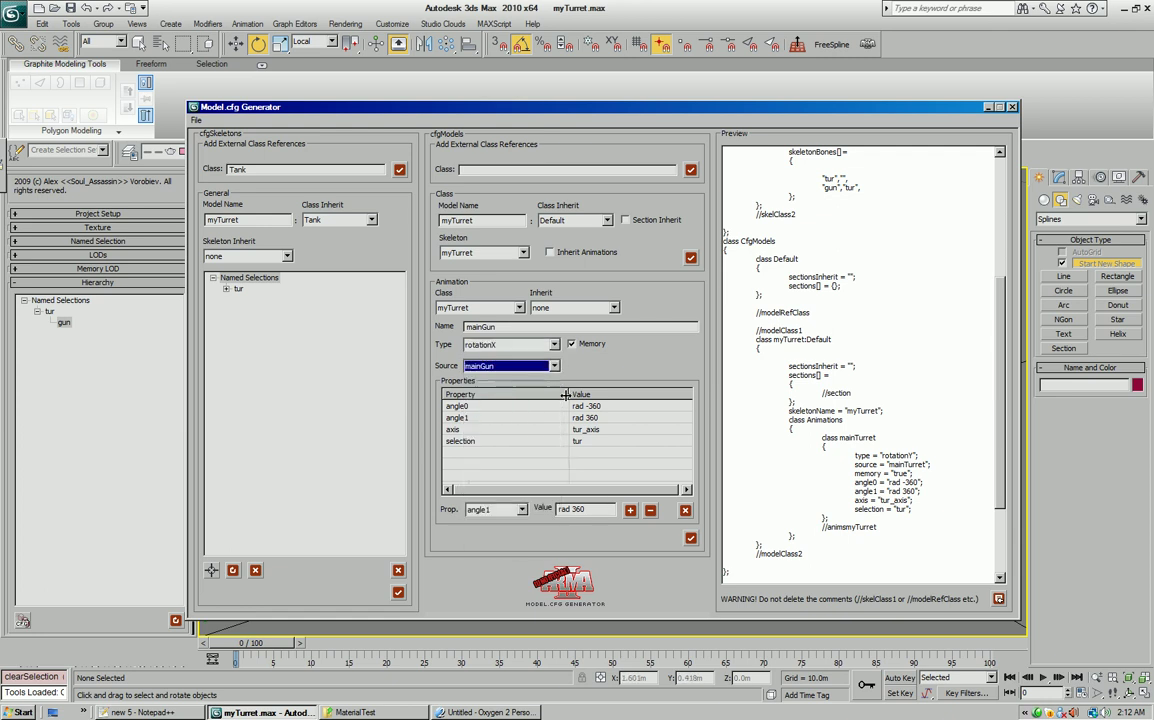
Remove the leftover angle0, angle1, axis and selection properties from the mainGun animation's property list
left_click(458, 407)
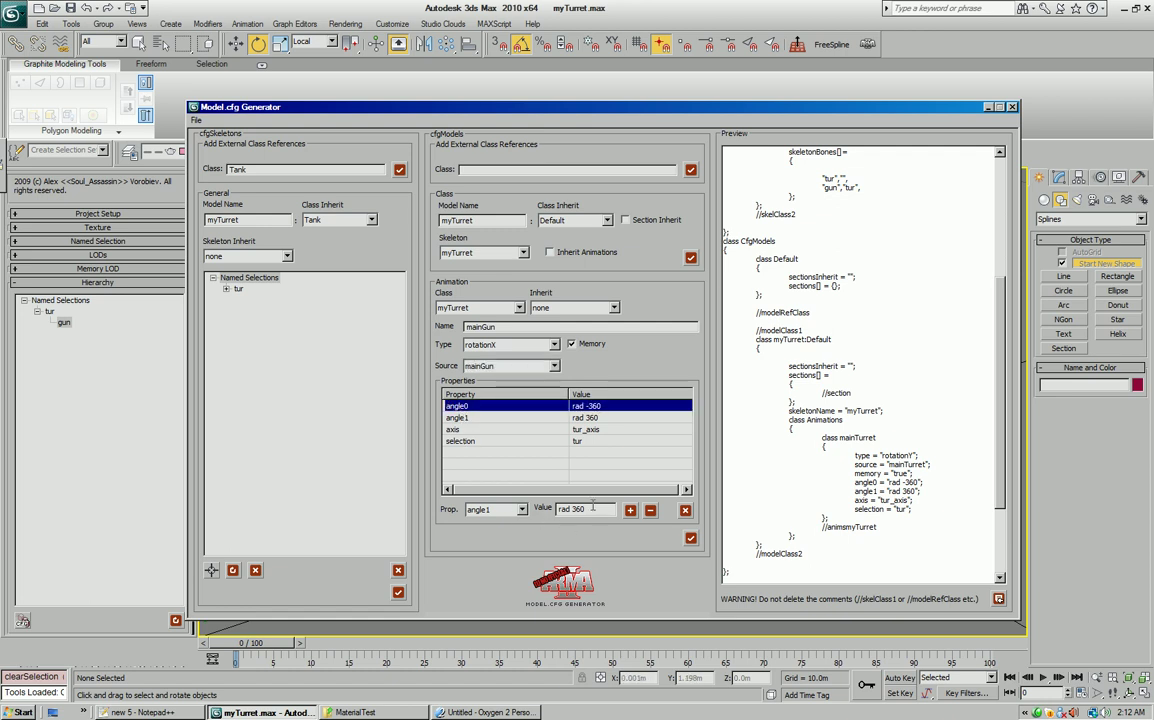
left_click(650, 511)
left_click(557, 405)
left_click(649, 511)
left_click(586, 409)
left_click(650, 512)
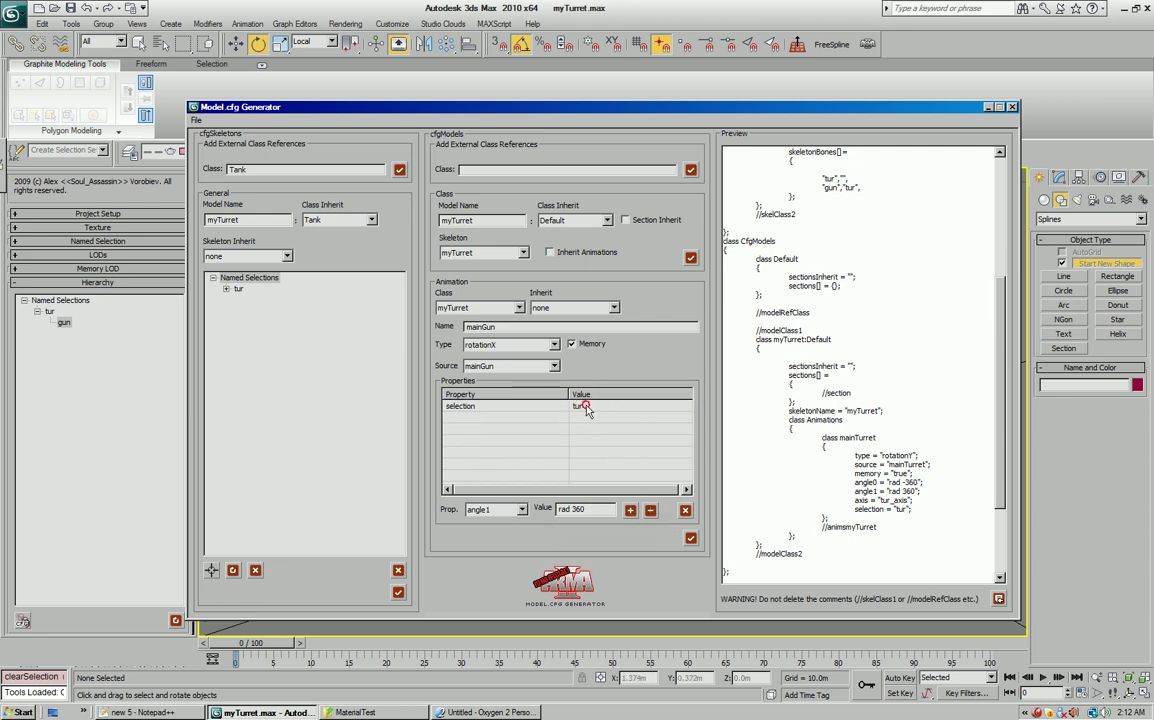
left_click(649, 510)
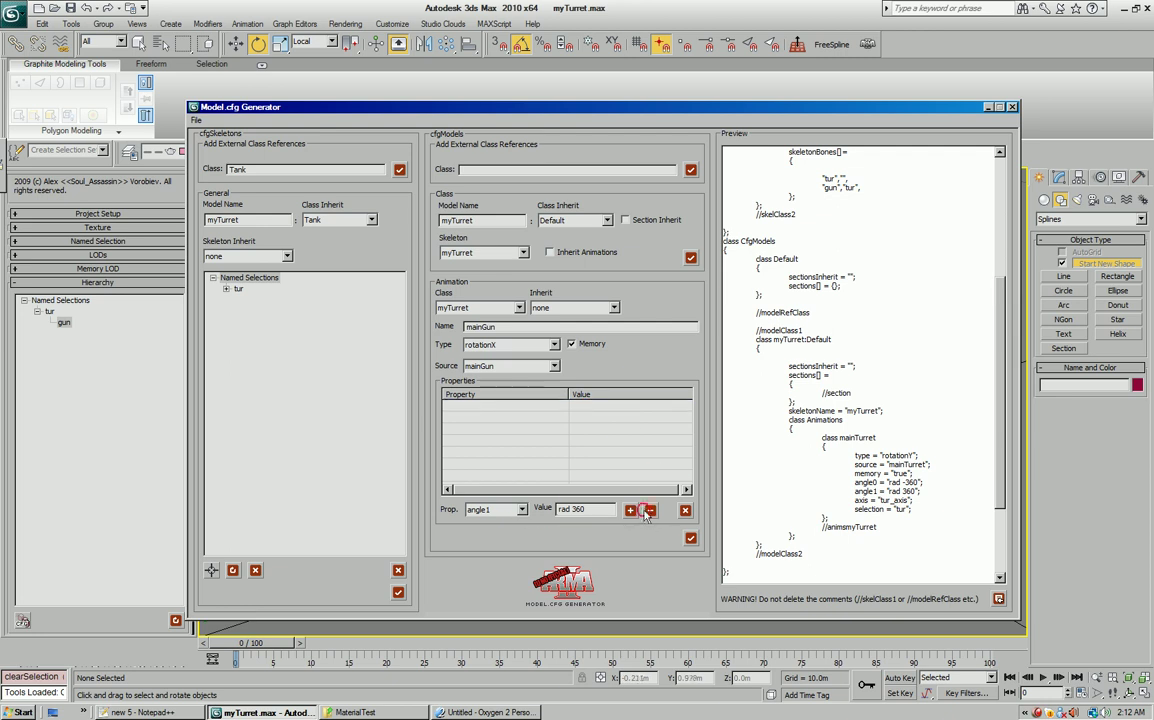
Add an angle1 property of rad 30 and an angle0 property of rad -5 to the mainGun animation
double_click(578, 508)
type("30")
key("Return")
left_click(495, 509)
left_click(480, 611)
double_click(575, 509)
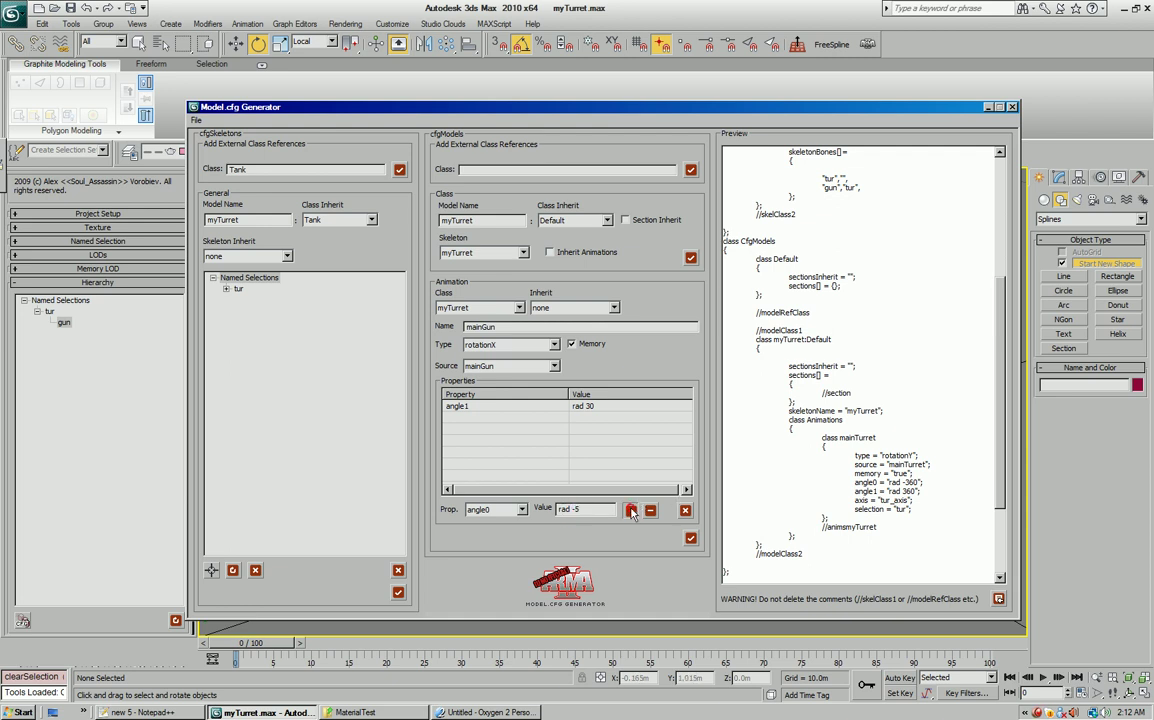
key("Return")
Add a selection property with the value gun, taken from the named selection under tur
left_click(505, 511)
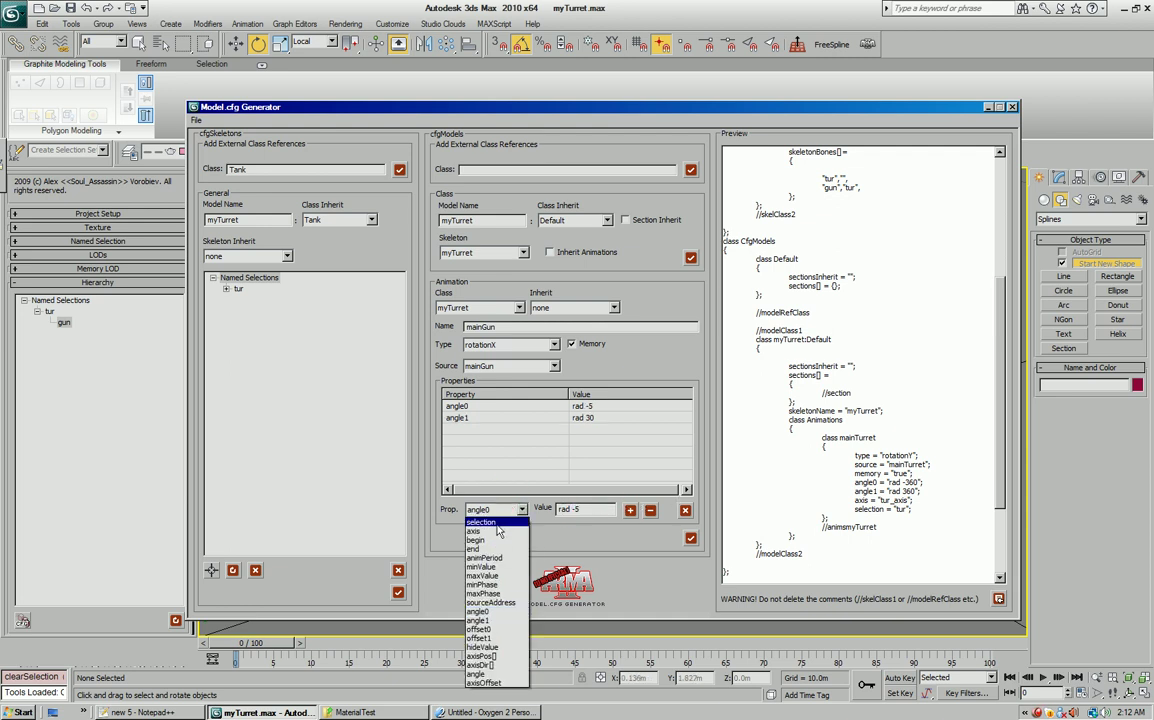
left_click(493, 522)
left_click(226, 289)
left_click(253, 300)
left_click(630, 510)
Show the virtual memory points and add an axis property with the value gun_axis taken from them
left_click(212, 570)
left_click(214, 312)
left_click(497, 512)
left_click(499, 533)
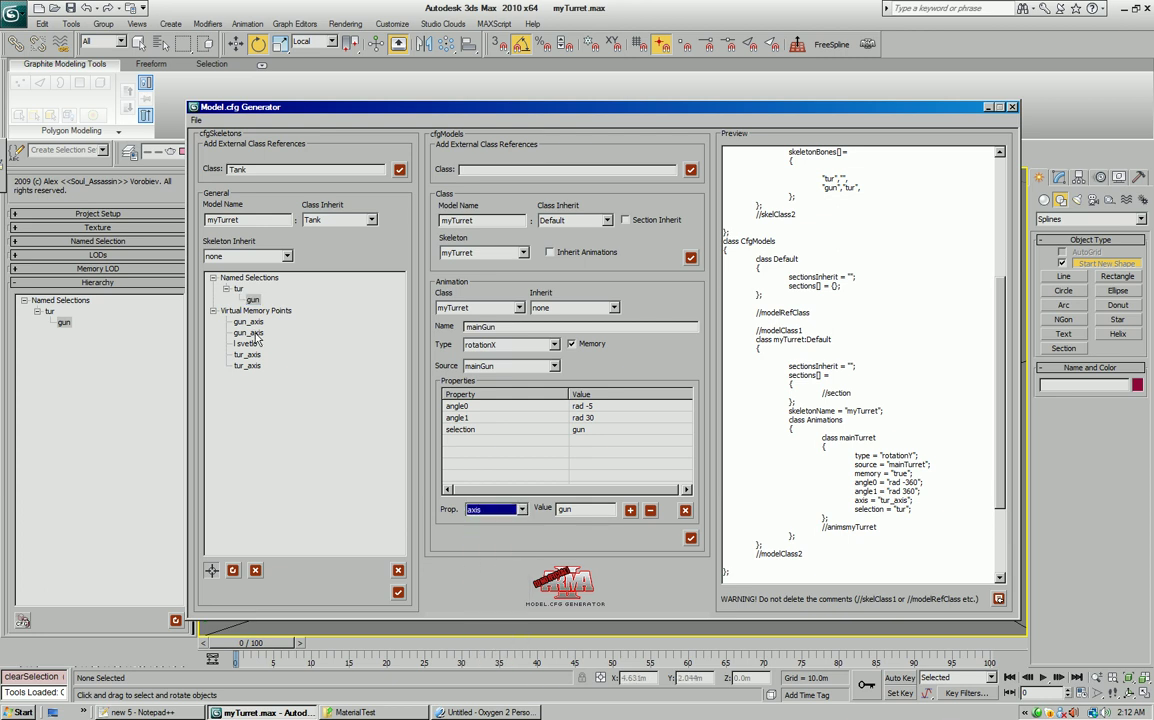
left_click(247, 321)
left_click(630, 510)
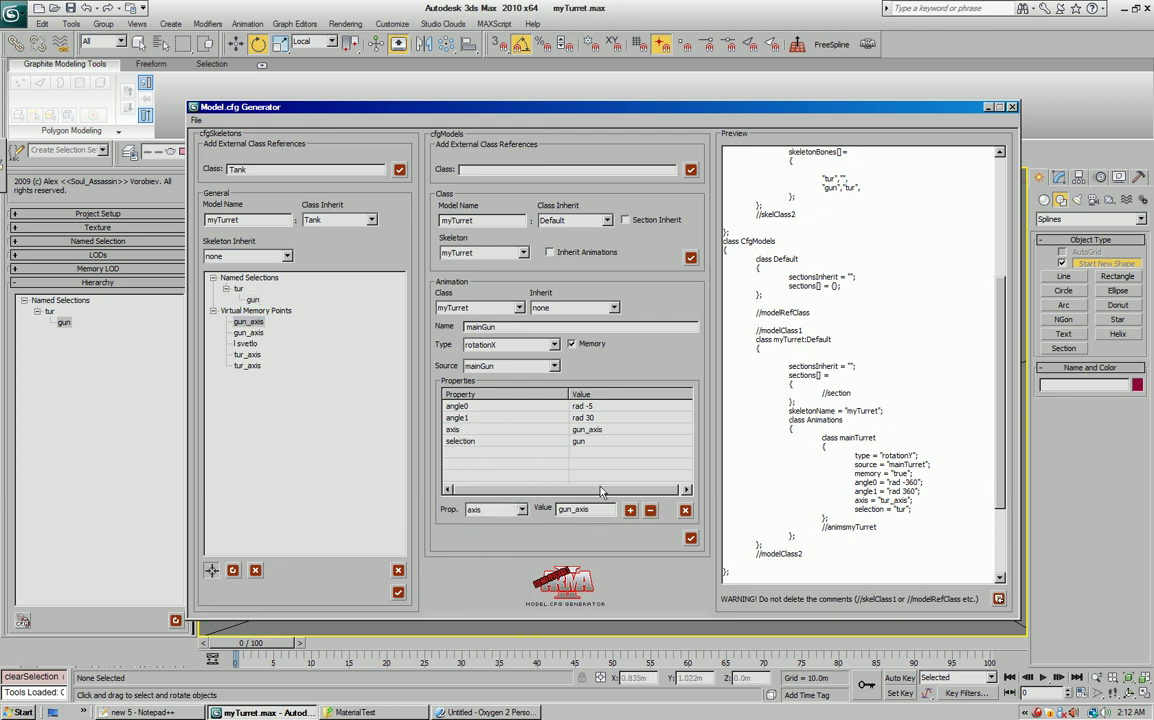
Generate the mainGun animation class and save the finished config as model.cfg in the MaterialTest folder
left_click(691, 539)
left_click_drag(999, 432, 1001, 492)
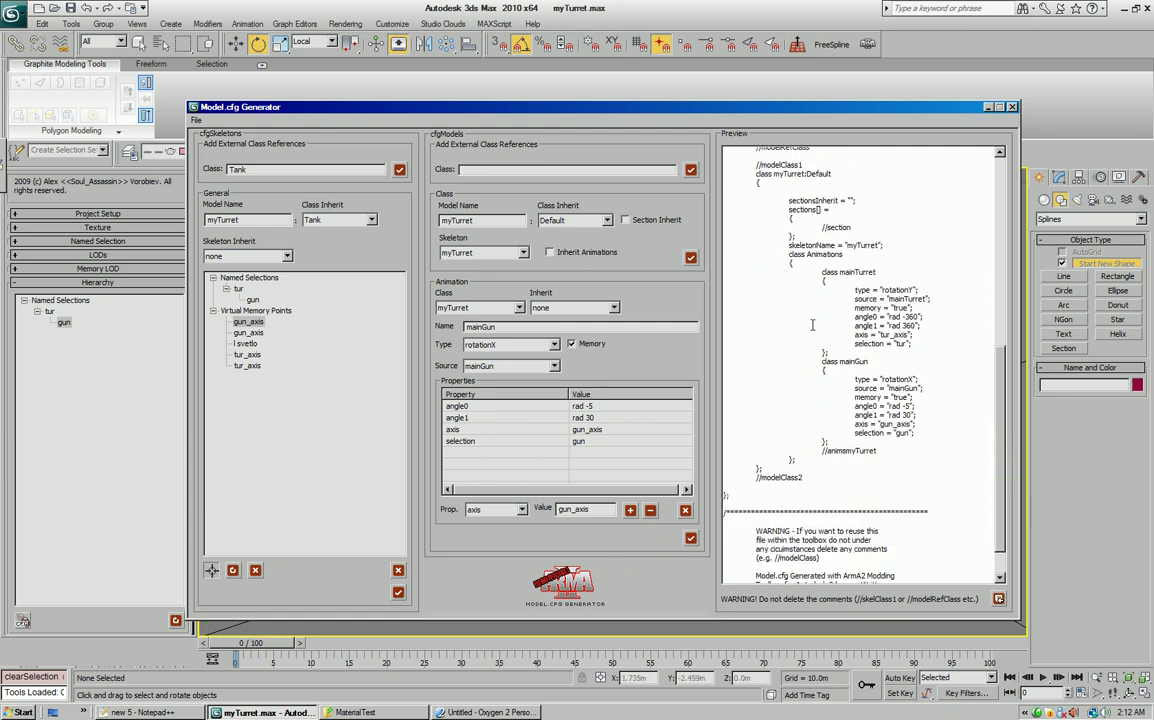
left_click(999, 600)
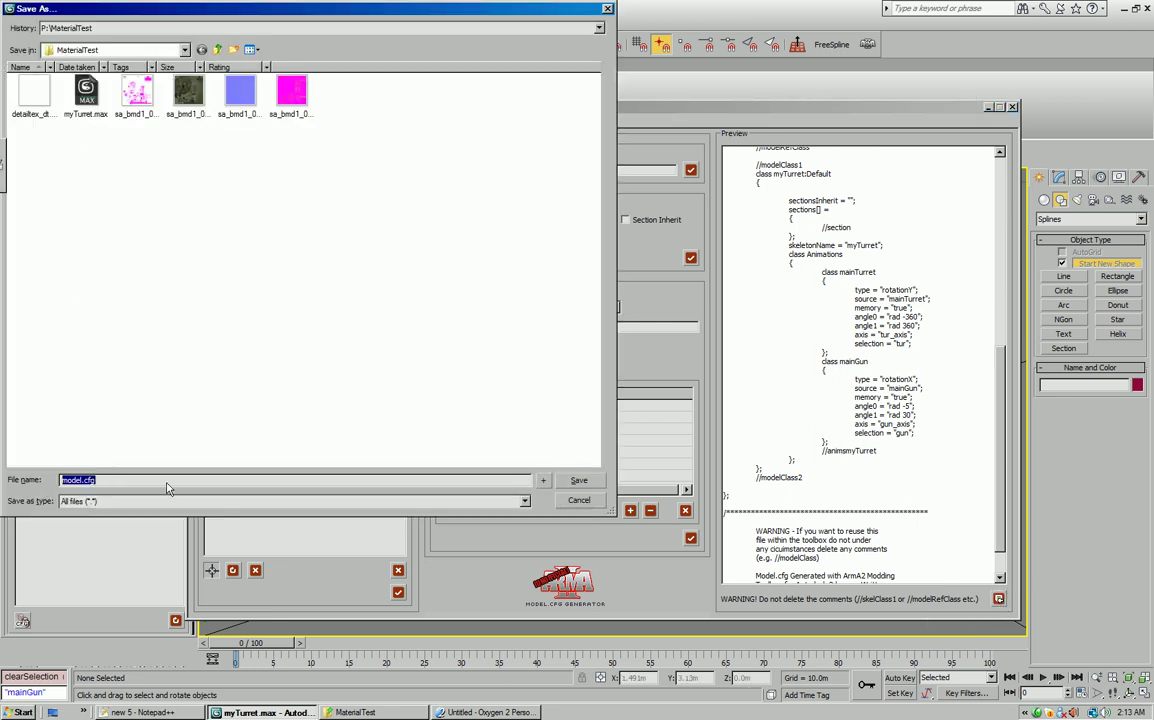
left_click(590, 485)
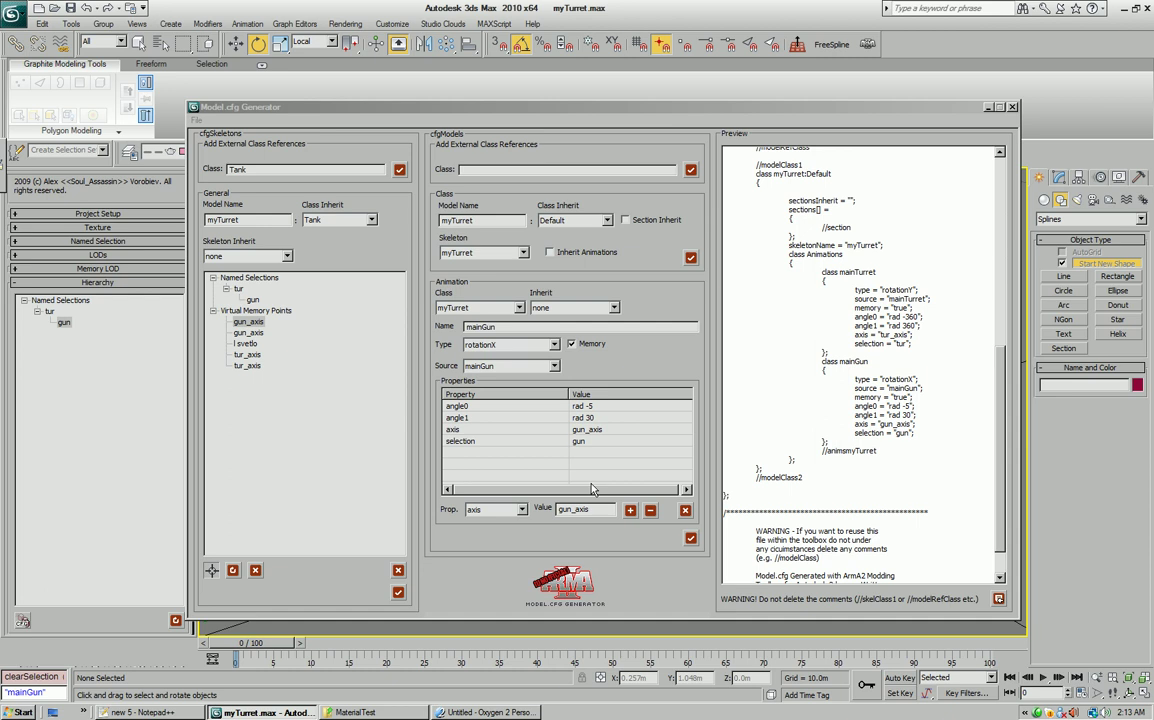
mouse_move(999, 450)
left_mouse_down()
mouse_move(1015, 240)
mouse_move(997, 480)
mouse_move(990, 459)
left_mouse_up()
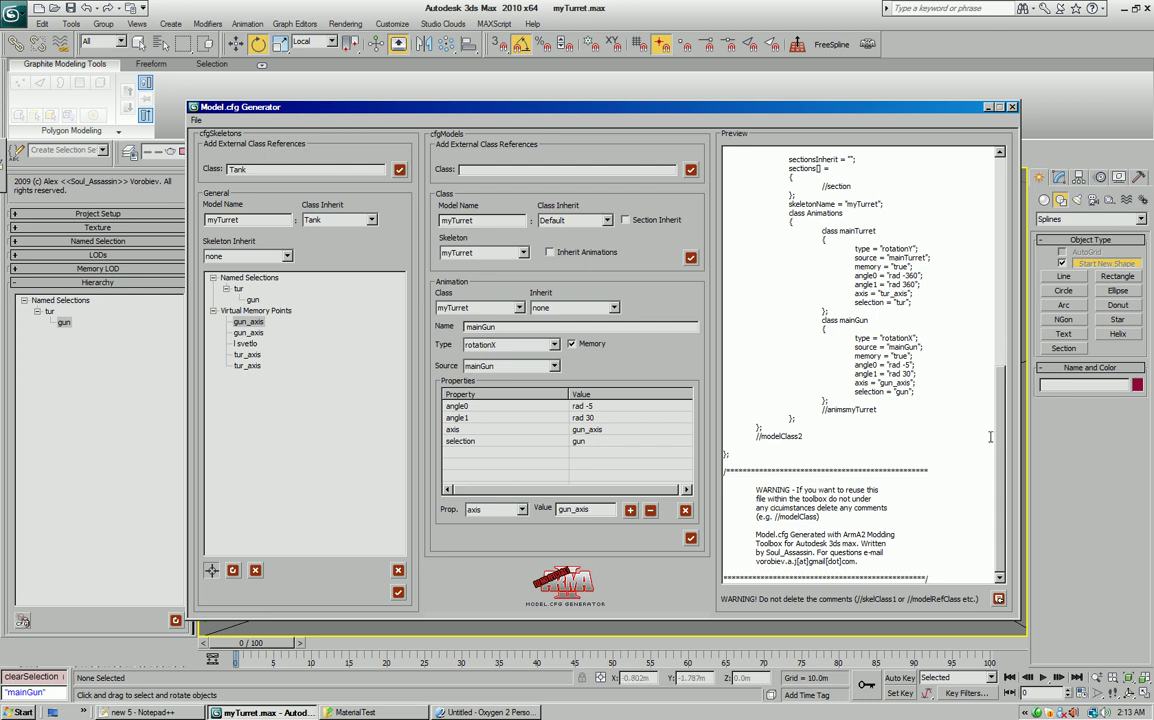
left_click_drag(999, 432, 993, 197)
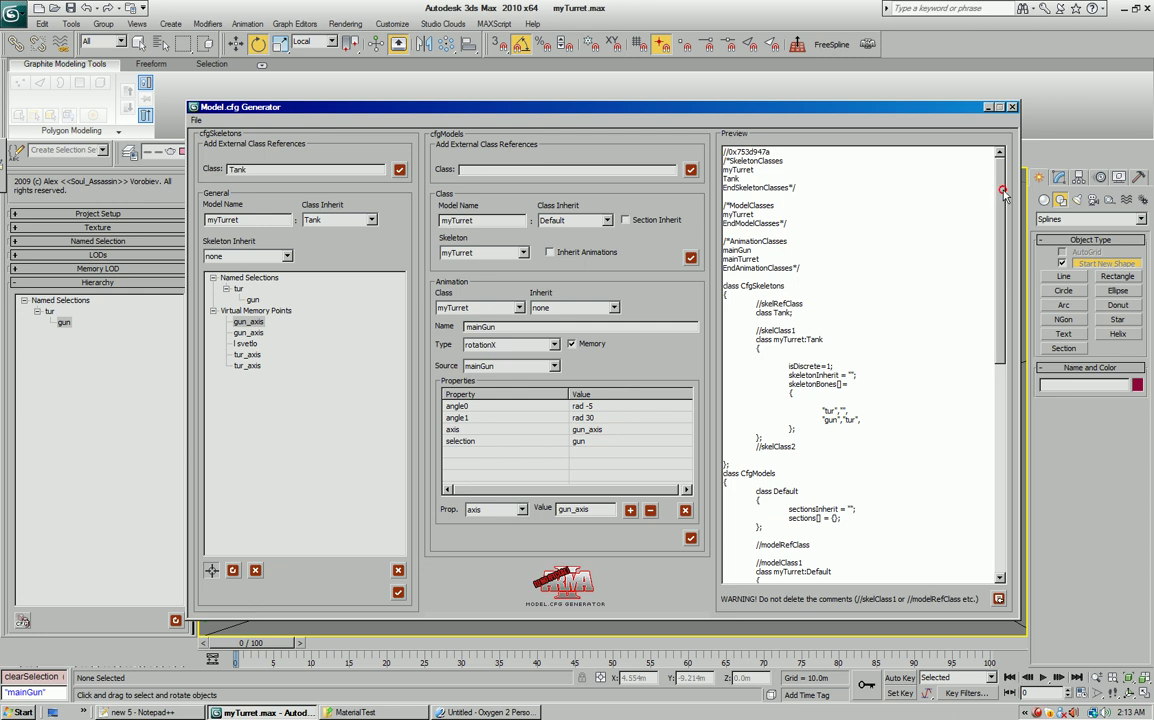
scroll(993, 197, "down", 3)
left_click(196, 120)
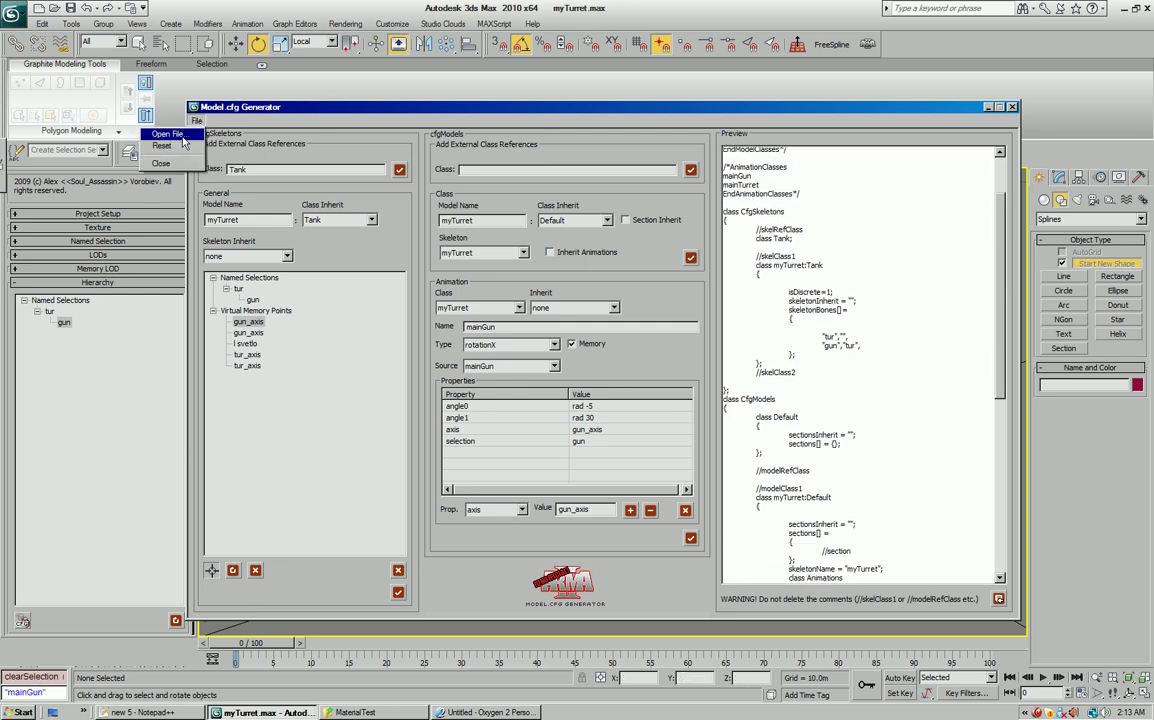
left_click(266, 110)
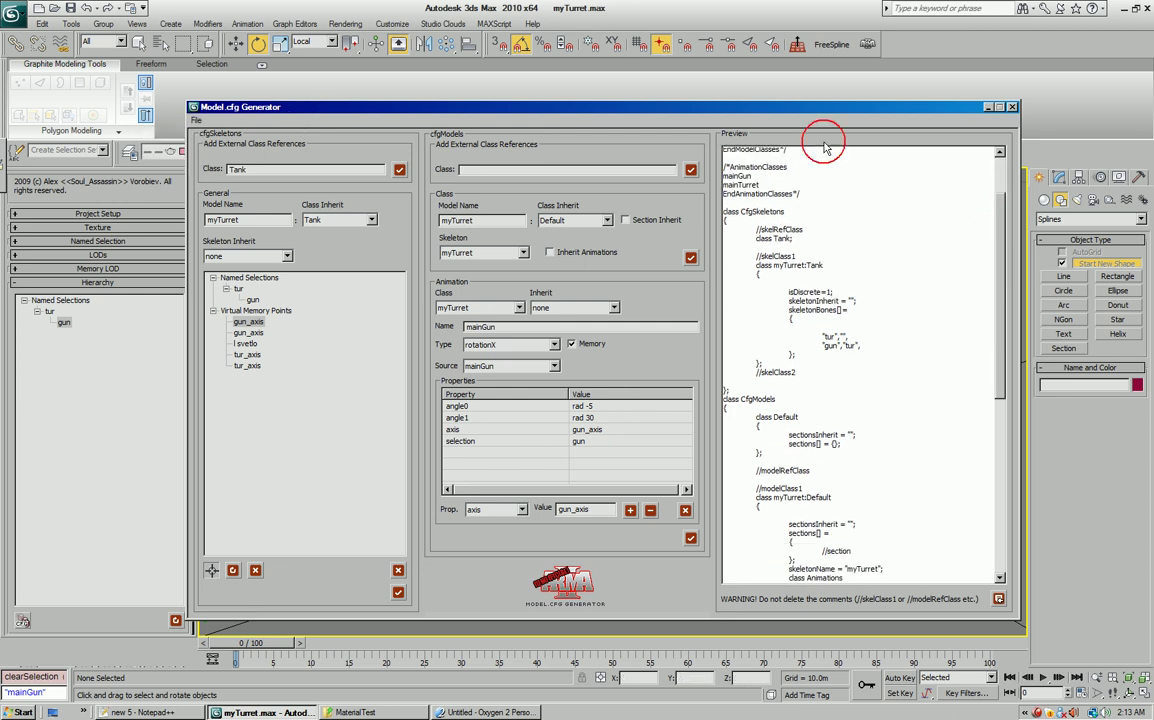
Close the Model.cfg Generator and choose to save the file before exiting
left_click(1012, 107)
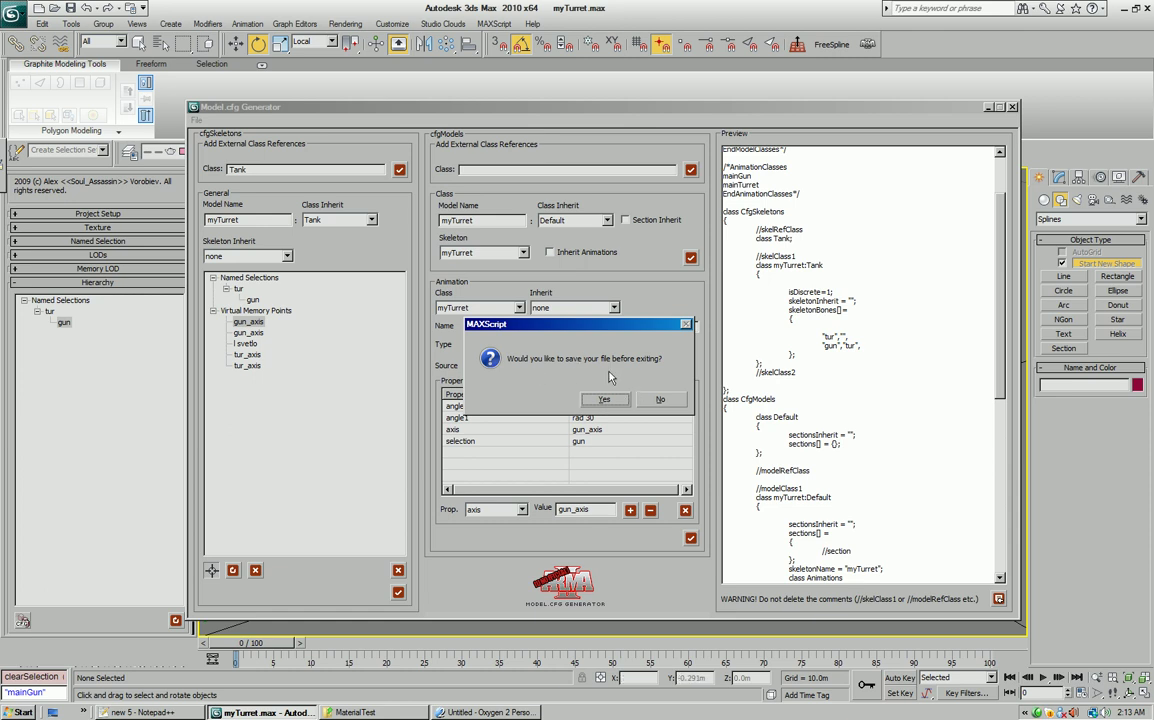
left_click(604, 400)
middle_click_drag(600, 484, 642, 478)
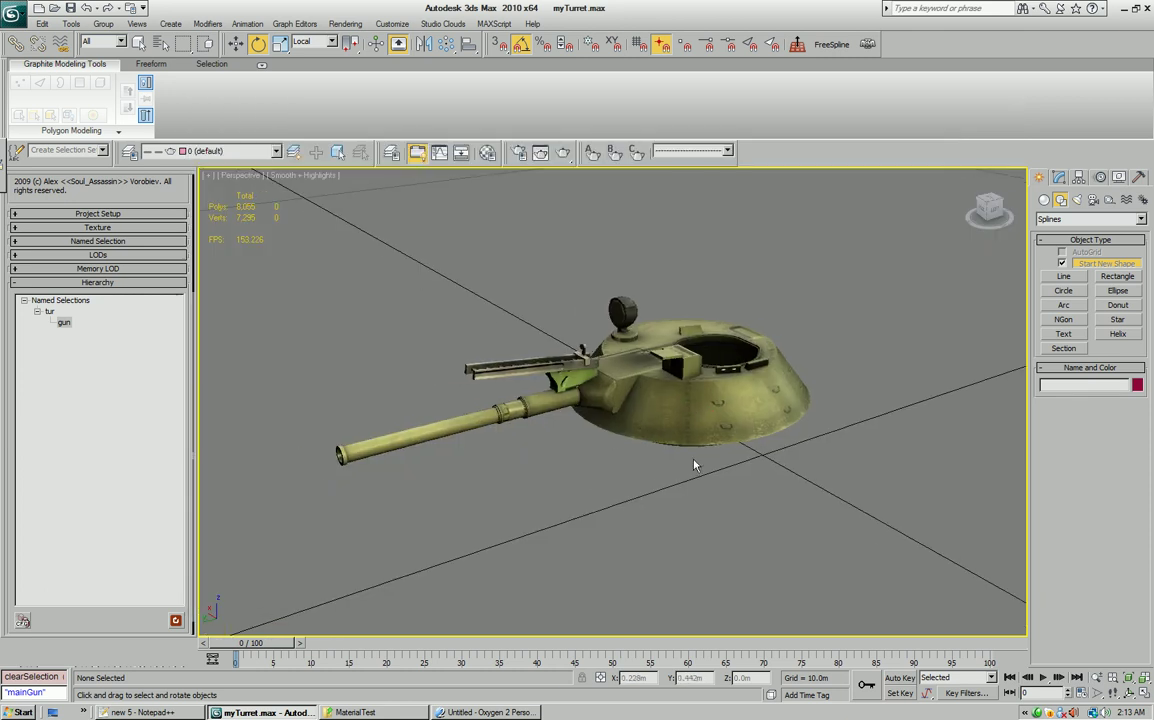
scroll(600, 444, "down", 1)
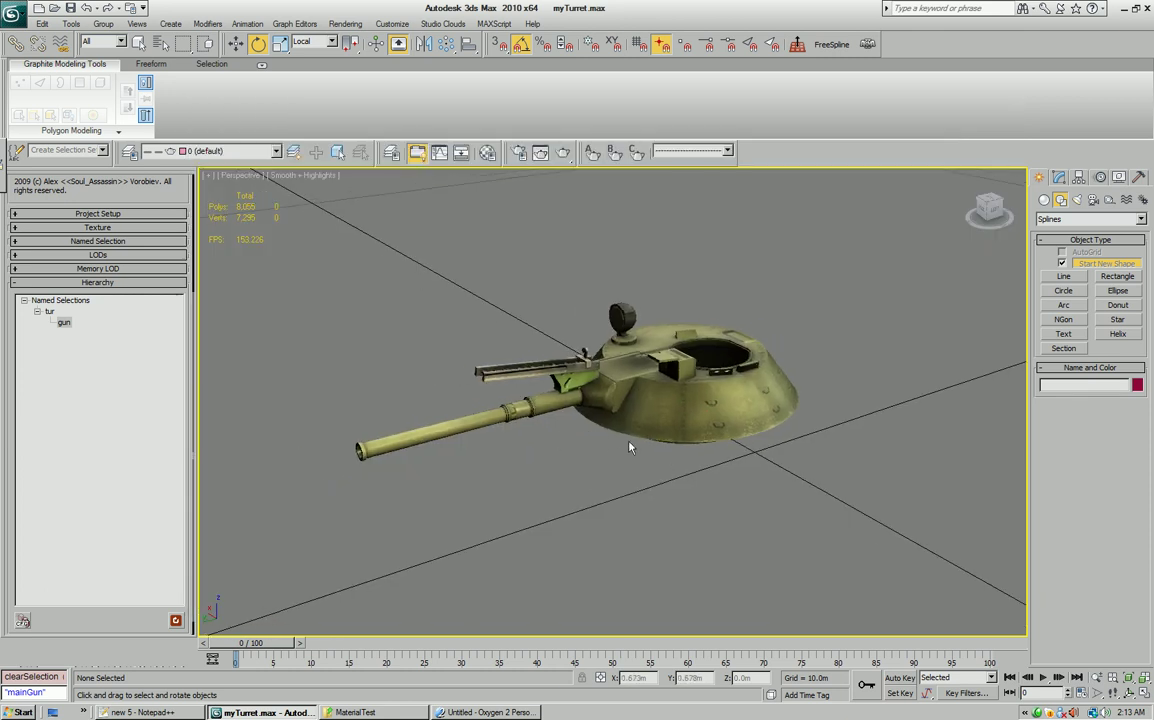